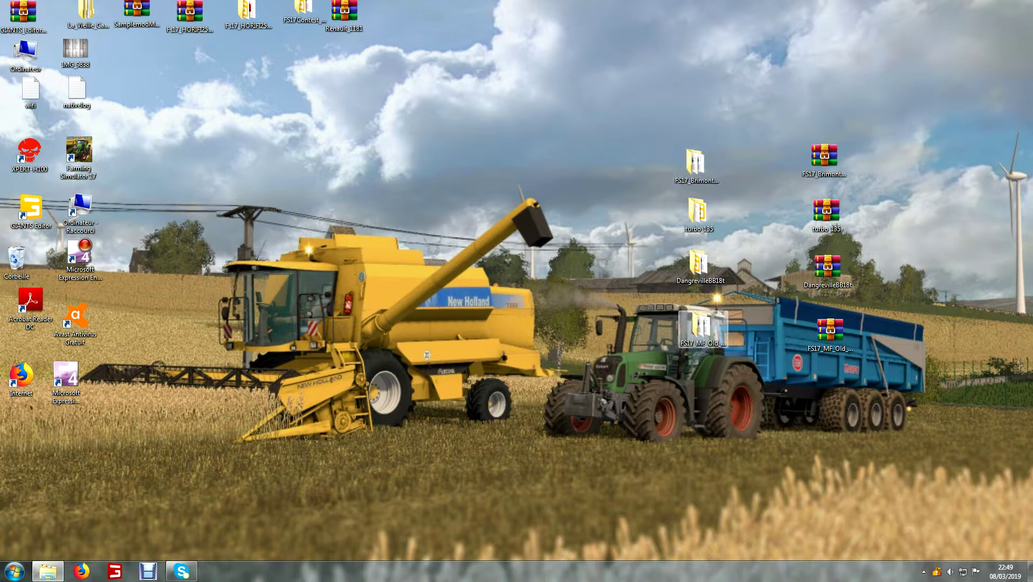
# Move the FS17_MF_Old_Generation folder from the desktop into Mes documents and open it there.
pyautogui.moveTo(701, 326); pyautogui.dragTo(598, 302)
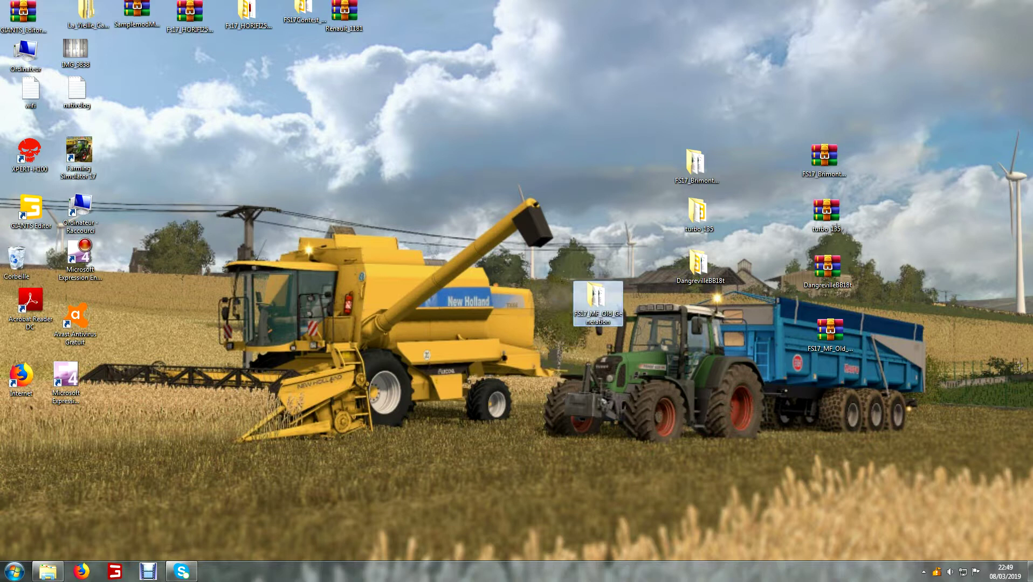
pyautogui.click(48, 571)
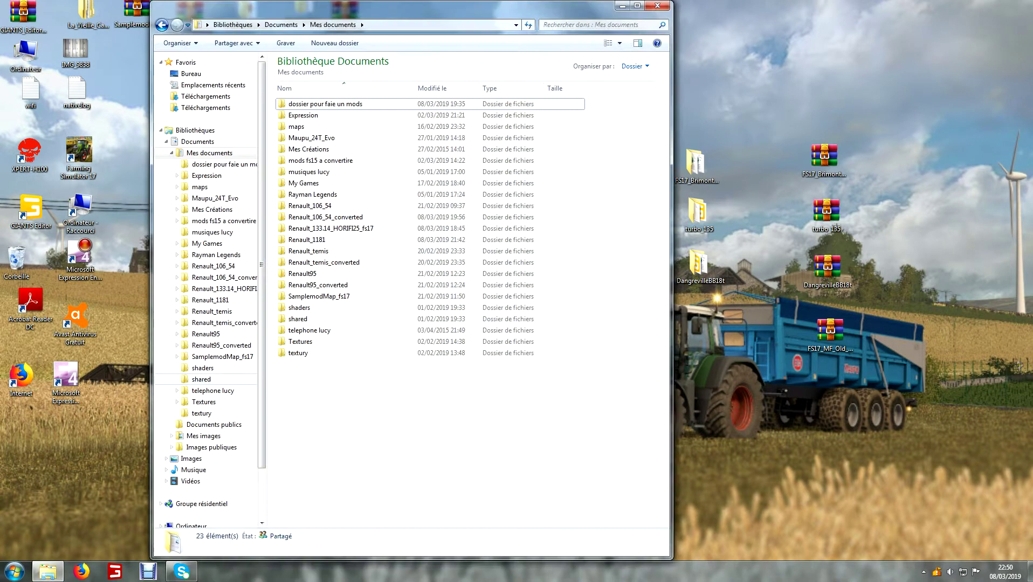
pyautogui.moveTo(410, 8); pyautogui.dragTo(177, 10)
pyautogui.moveTo(596, 297); pyautogui.dragTo(183, 423)
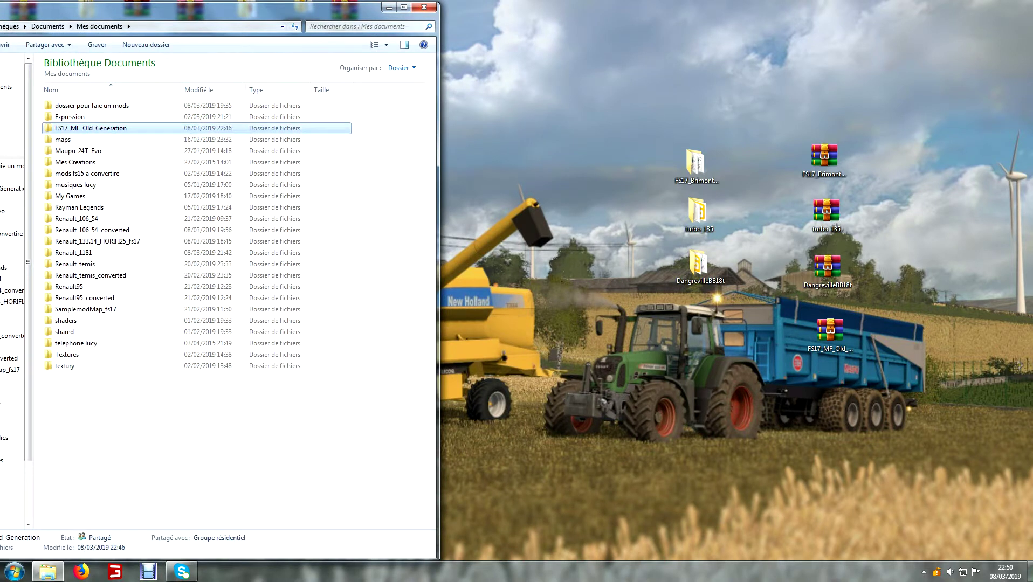
pyautogui.doubleClick(173, 128)
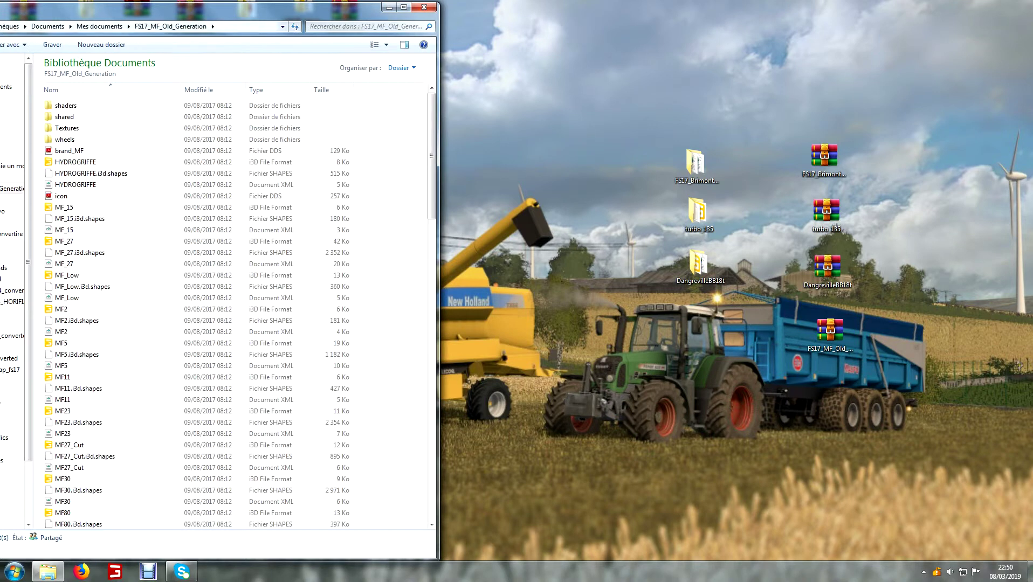
pyautogui.moveTo(216, 9); pyautogui.dragTo(440, 12)
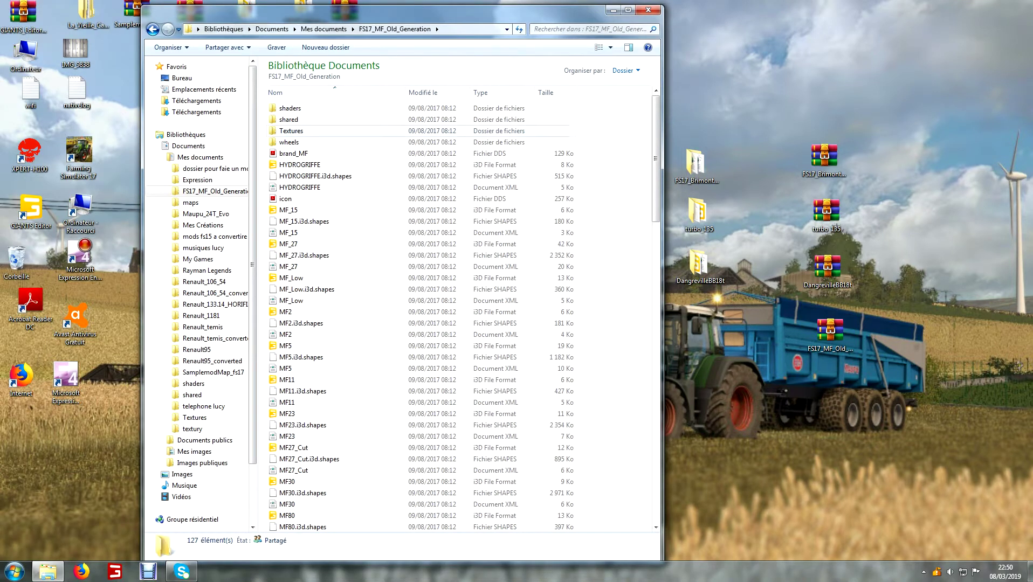
# Create a new folder named "objet" inside FS17_MF_Old_Generation and close the file window.
pyautogui.rightClick(613, 257)
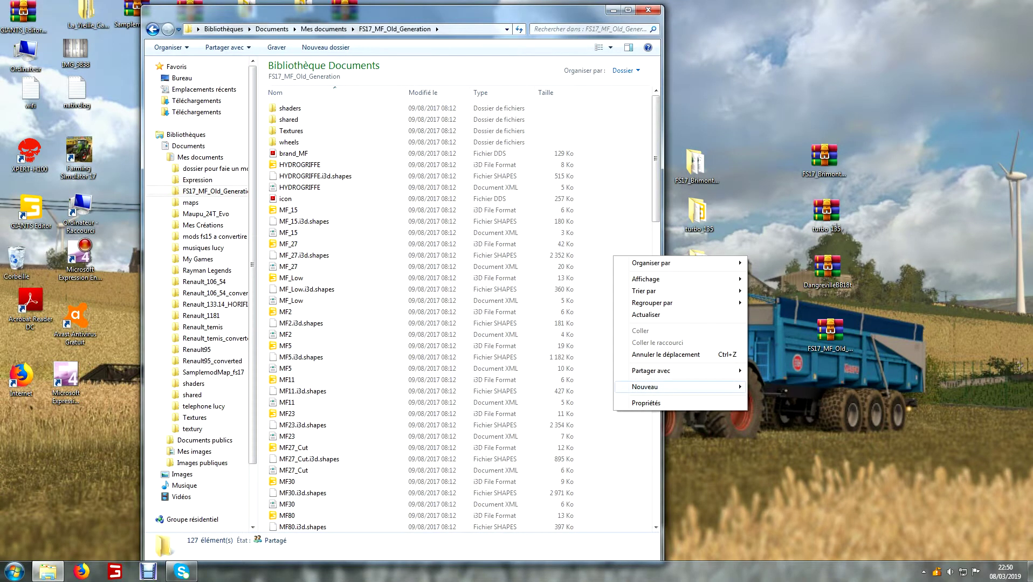
pyautogui.moveTo(647, 386)
pyautogui.click(766, 387)
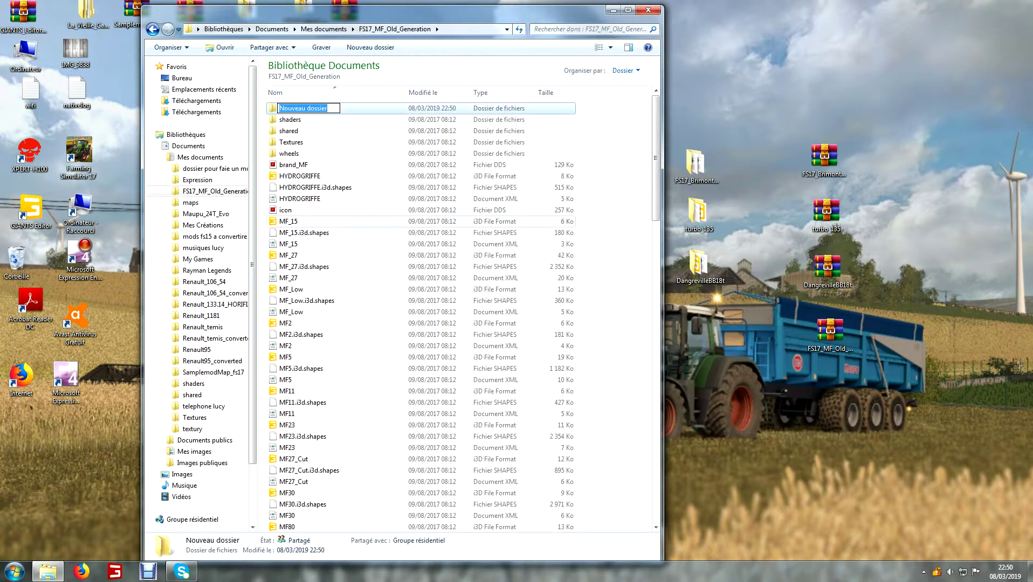
pyautogui.press('BackSpace')
pyautogui.write('objet')
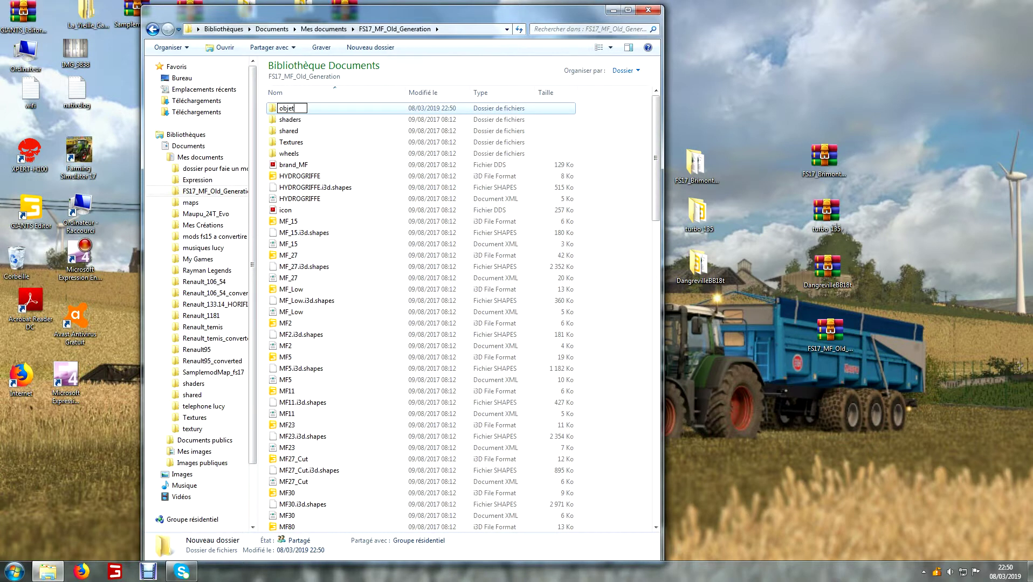
pyautogui.press('Return')
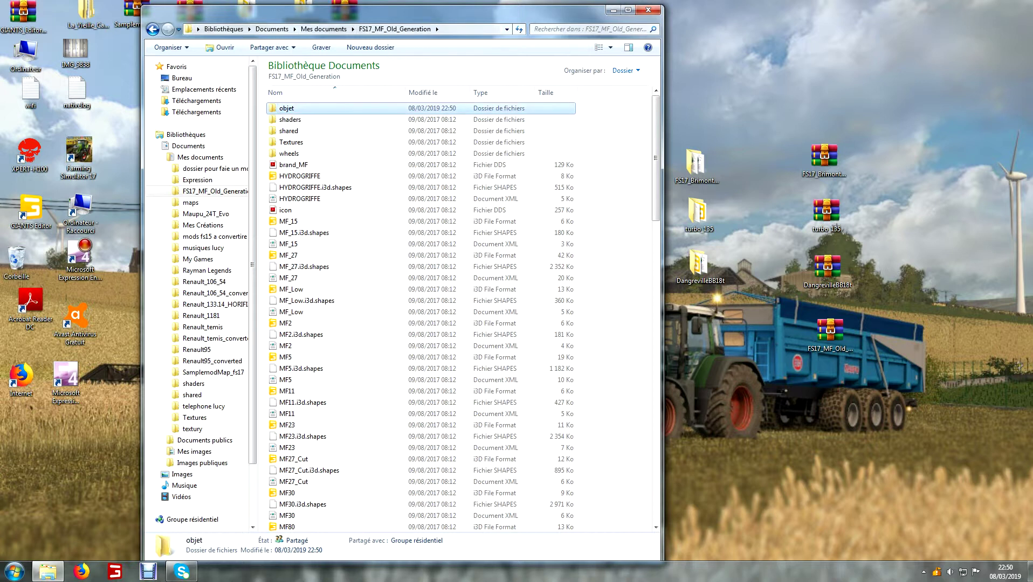
pyautogui.press('Return')
pyautogui.press('BackSpace')
pyautogui.click(647, 9)
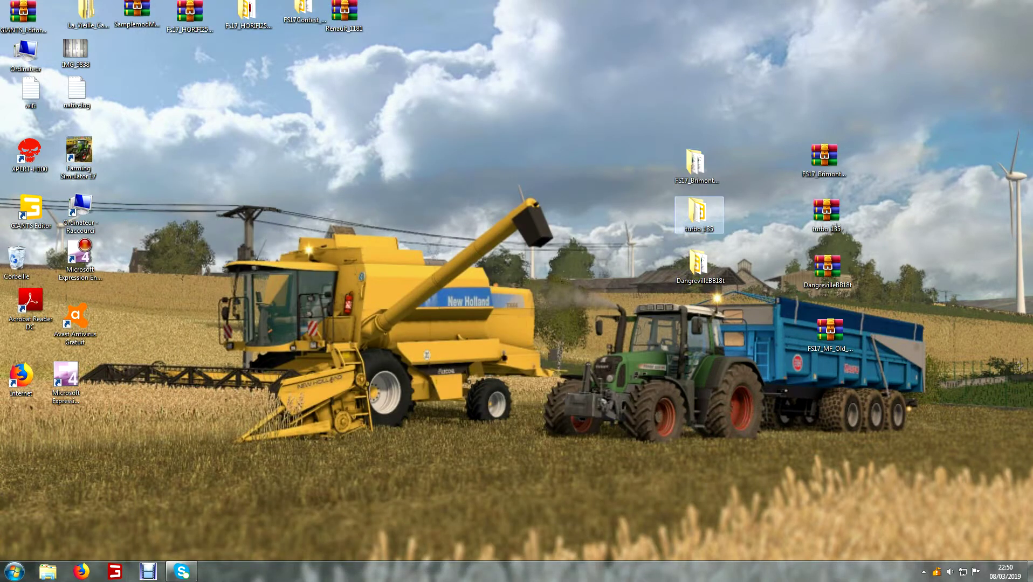
# Open the LacampagneBRC29 model from the turbo_135 desktop folder in GIANTS Editor 7.1.0 and dismiss the welcome window.
pyautogui.doubleClick(699, 213)
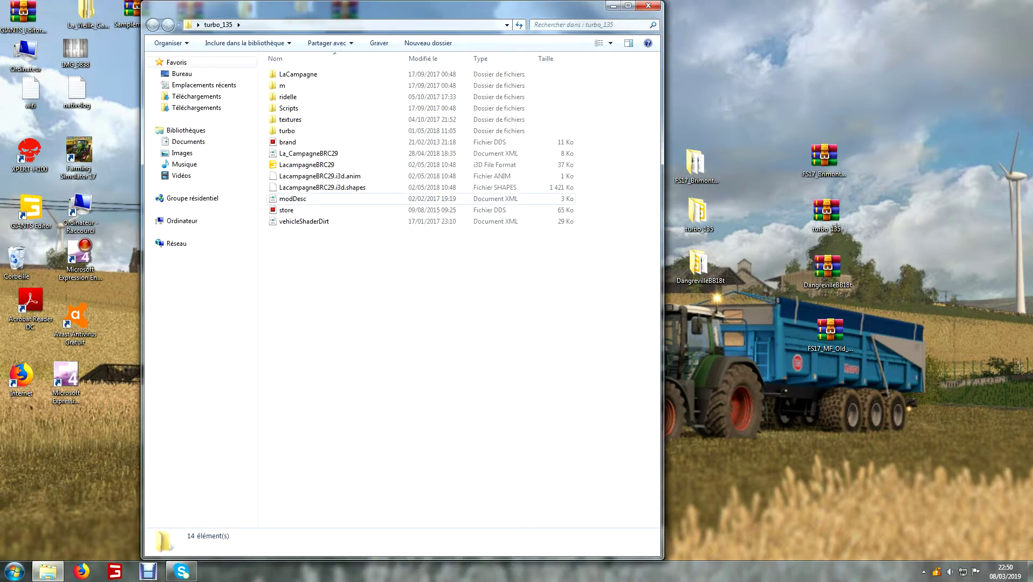
pyautogui.click(323, 164)
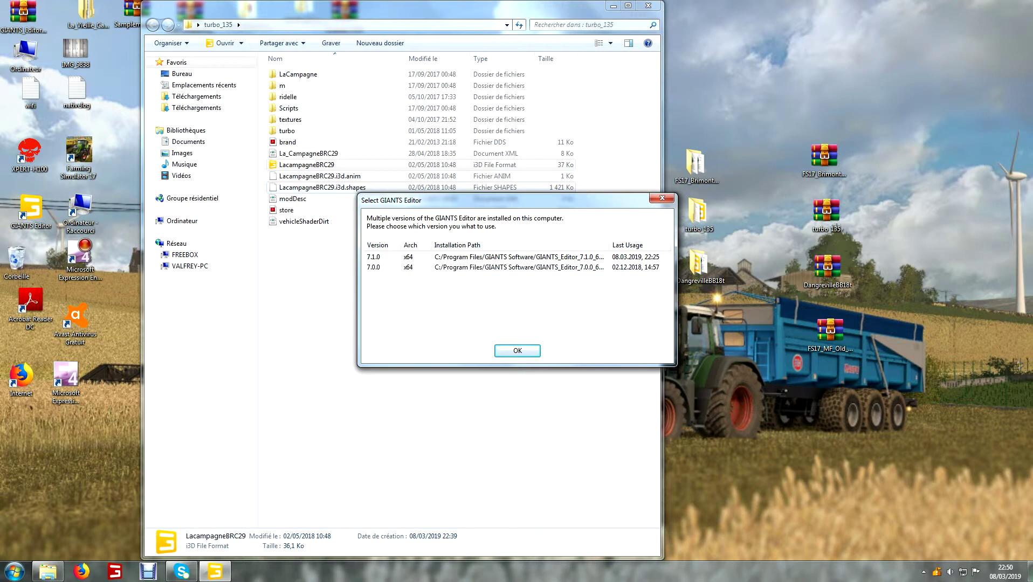
pyautogui.press('Return')
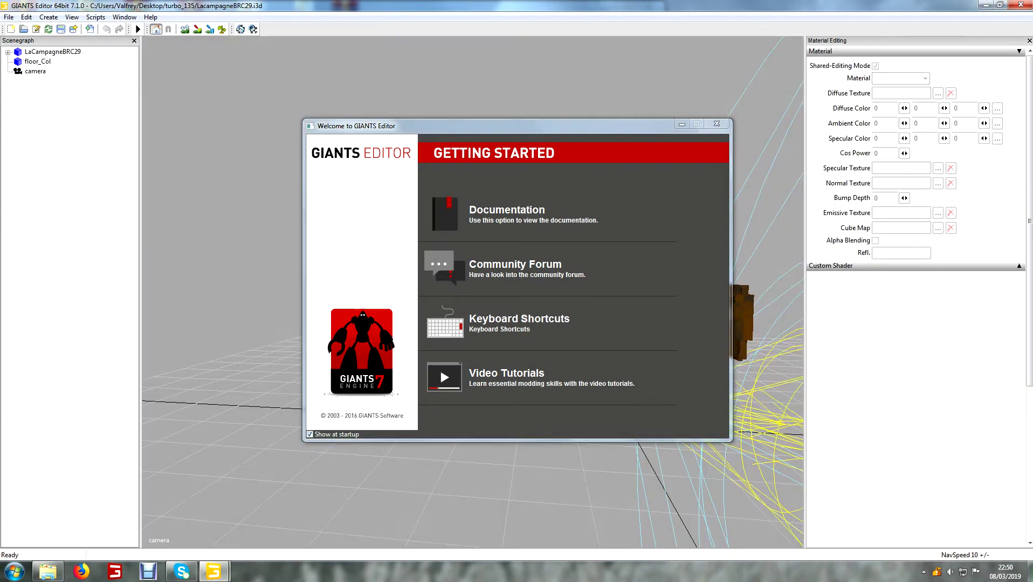
pyautogui.click(716, 123)
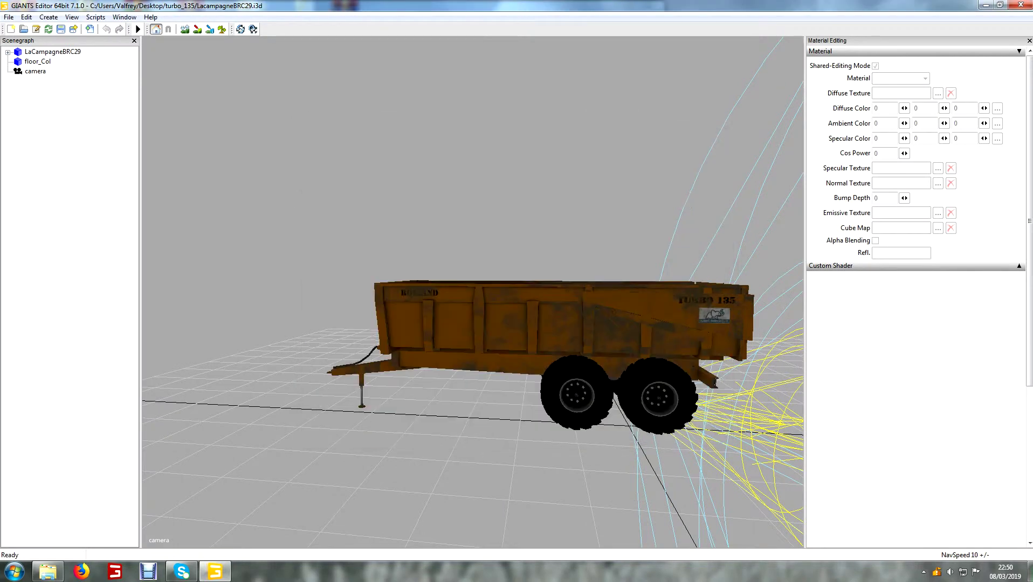
# Examine the trailer's rear and expand the LaCampagneBRC29 node to view its direct children.
pyautogui.keyDown('alt'); pyautogui.moveTo(634, 291); pyautogui.dragTo(402, 259); pyautogui.keyUp('alt')
pyautogui.click(419, 291)
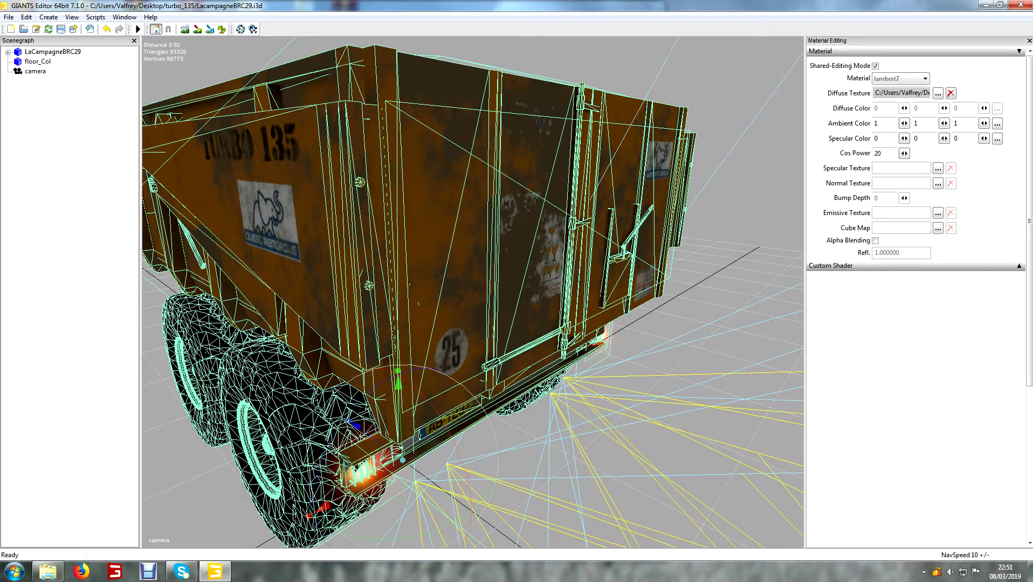
pyautogui.moveTo(373, 460); pyautogui.dragTo(342, 493)
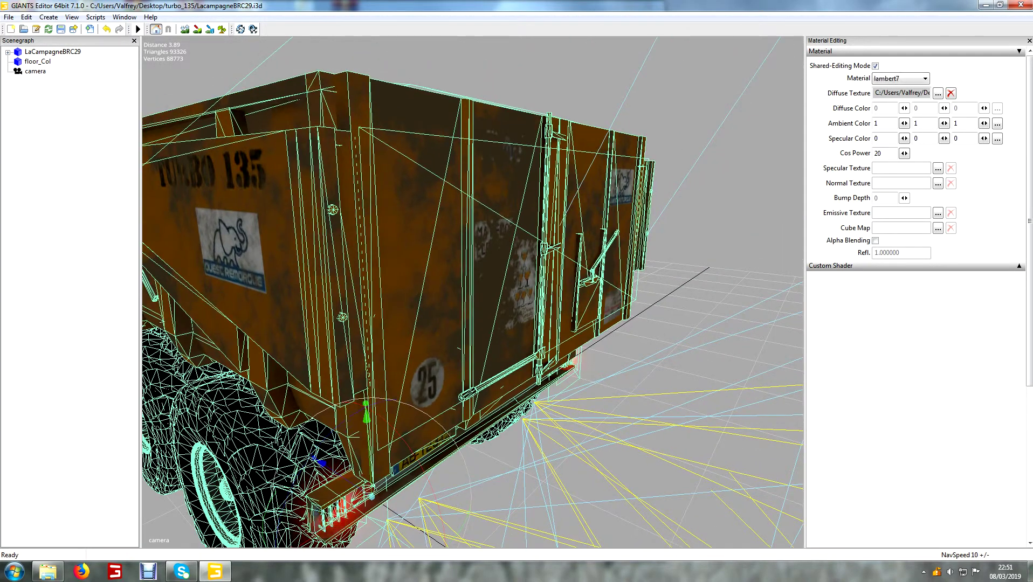
pyautogui.doubleClick(52, 52)
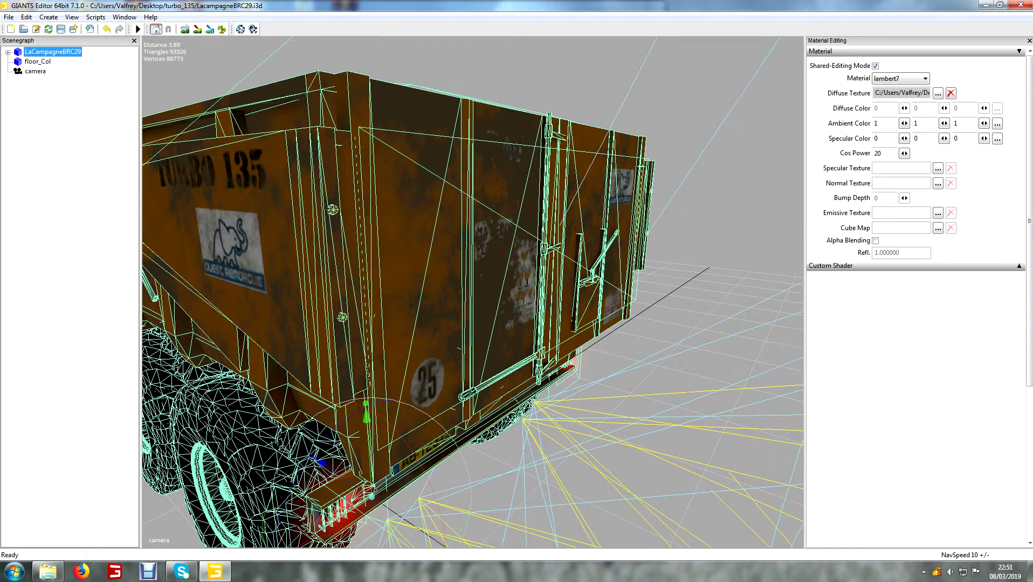
pyautogui.click(45, 119)
pyautogui.click(42, 158)
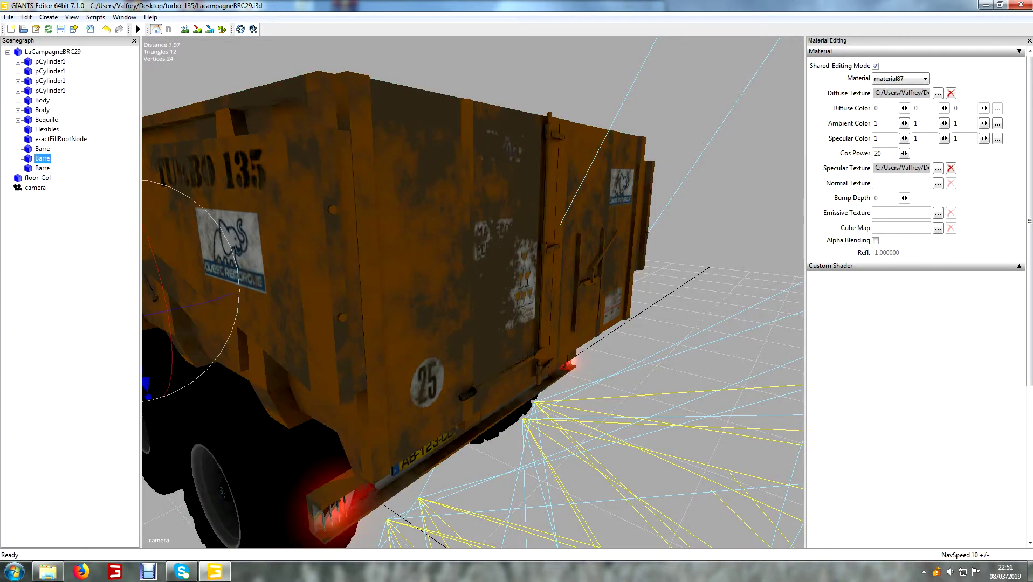
pyautogui.click(52, 52)
pyautogui.click(50, 61)
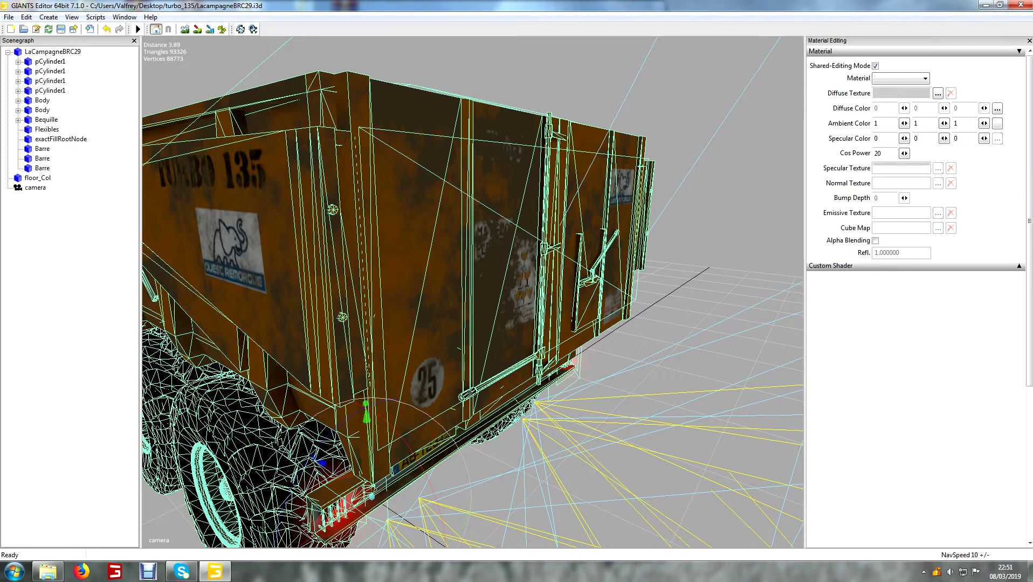
# Step through the child nodes of LaCampagneBRC29, checking the contents of the second pCylinder1 wheel node and Bequille.
pyautogui.click(37, 177)
pyautogui.press('Up')
pyautogui.press('Up')
pyautogui.press('Up')
pyautogui.press('Up')
pyautogui.press('Up')
pyautogui.press('Up')
pyautogui.press('Up')
pyautogui.press('Up')
pyautogui.press('Up')
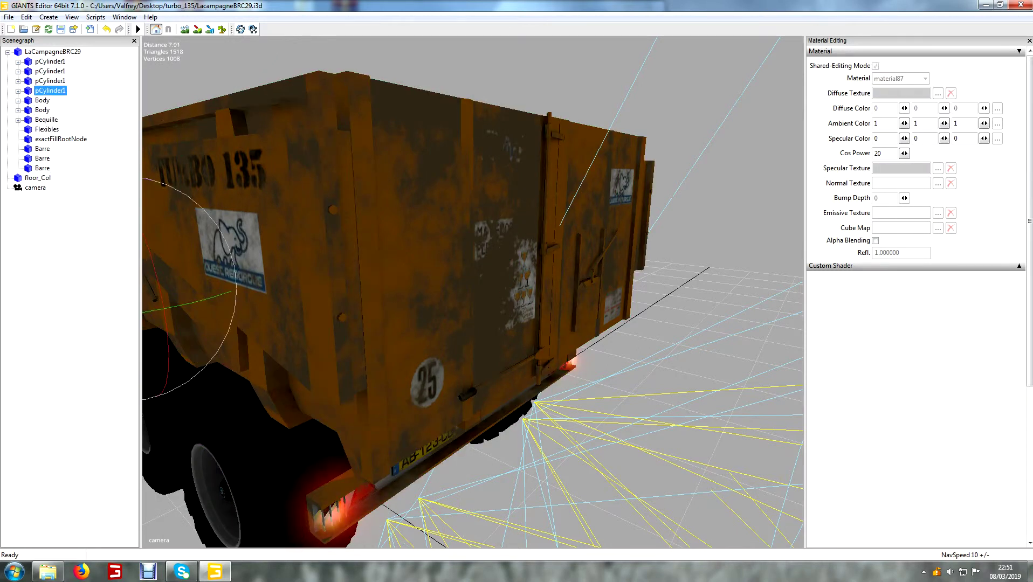
pyautogui.press('Up')
pyautogui.press('Up')
pyautogui.press('Up')
pyautogui.click(17, 71)
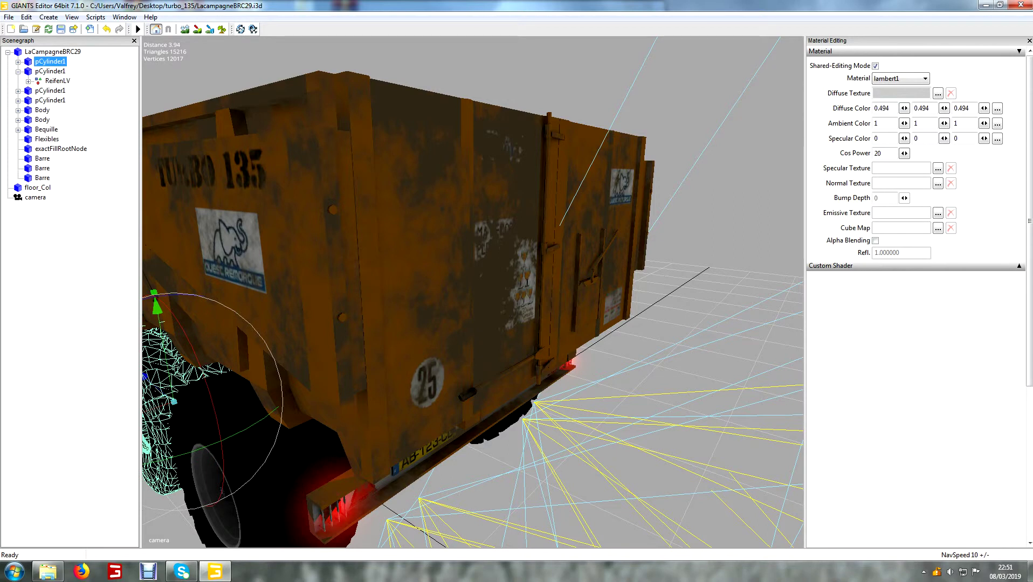
pyautogui.click(17, 129)
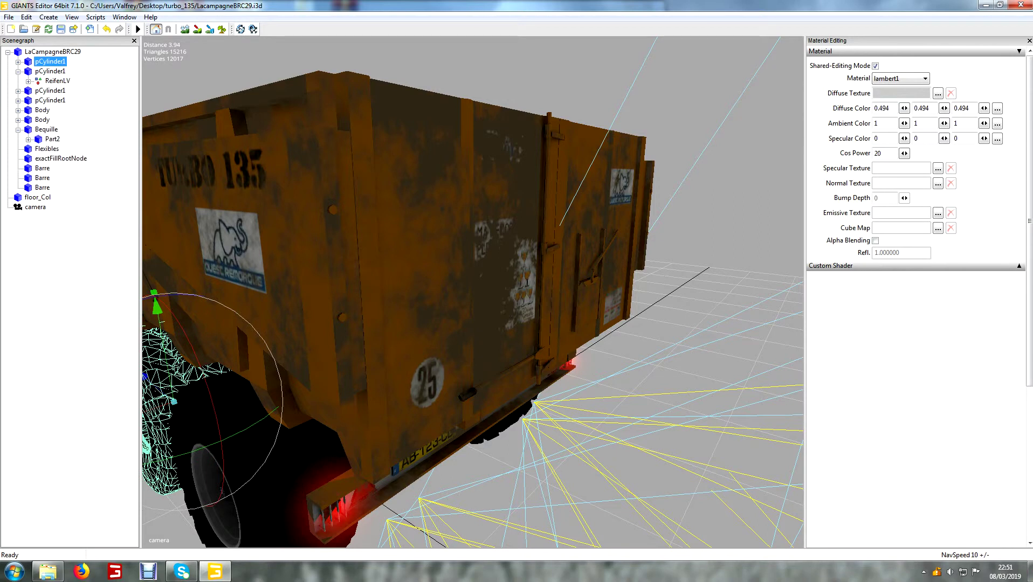
pyautogui.click(18, 130)
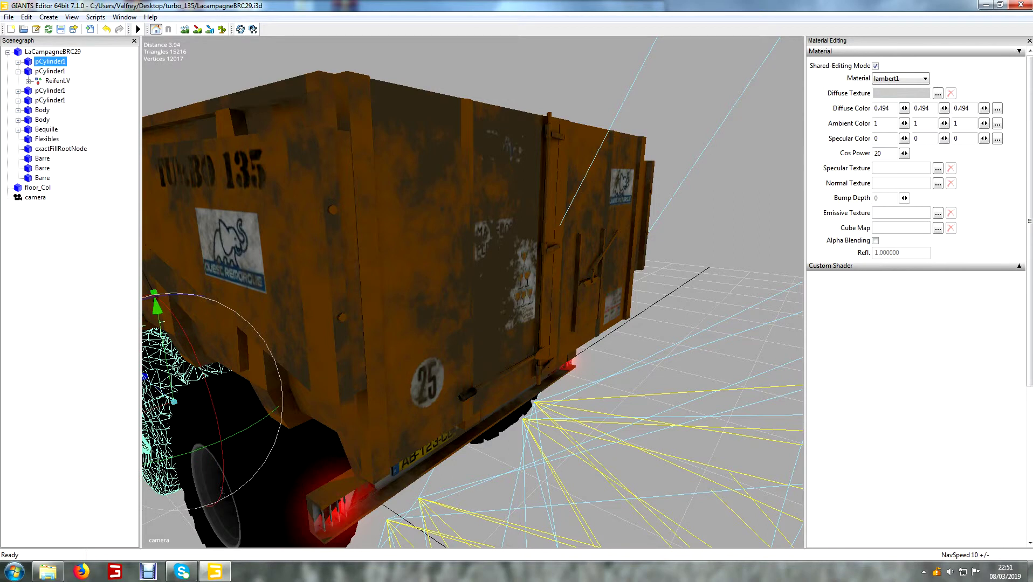
# Expand the second Body node and examine its child parts, including the contents of fillVolumeHeight.
pyautogui.click(42, 119)
pyautogui.click(18, 120)
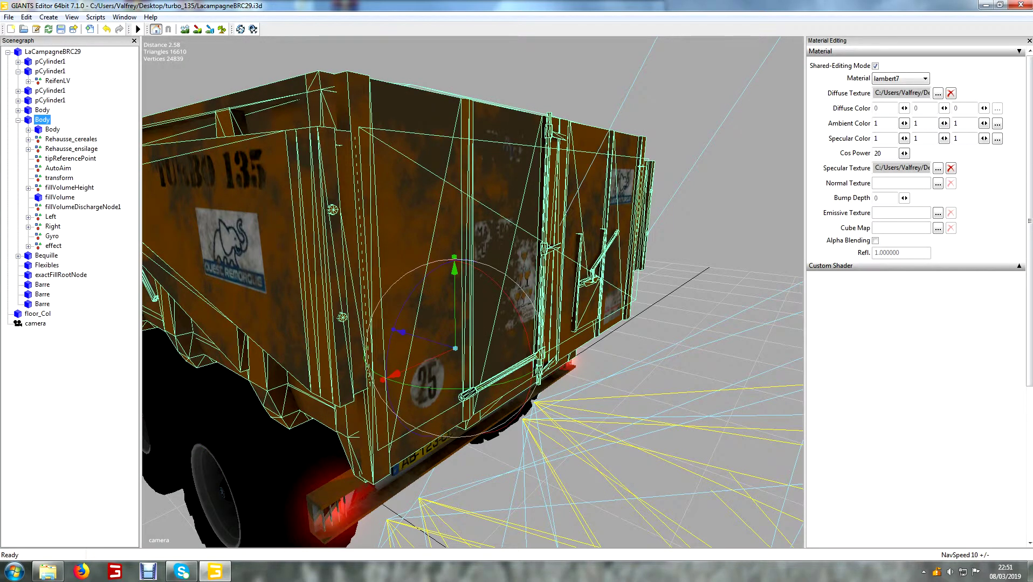
pyautogui.click(53, 130)
pyautogui.click(52, 246)
pyautogui.click(52, 236)
pyautogui.click(52, 226)
pyautogui.press('Up')
pyautogui.press('Up')
pyautogui.press('Up')
pyautogui.press('Up')
pyautogui.press('Up')
pyautogui.press('Up')
pyautogui.press('Up')
pyautogui.press('Up')
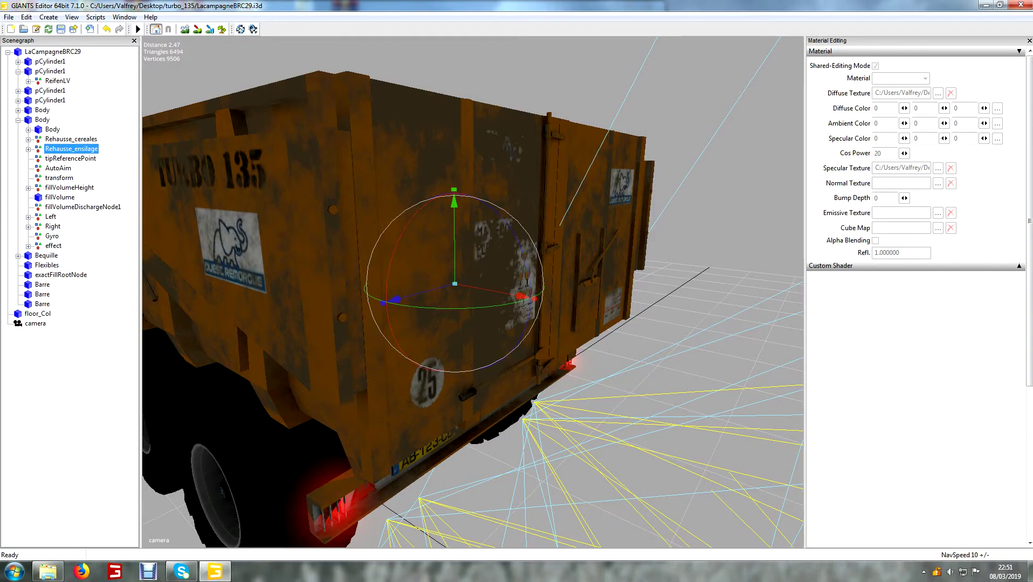
pyautogui.click(28, 187)
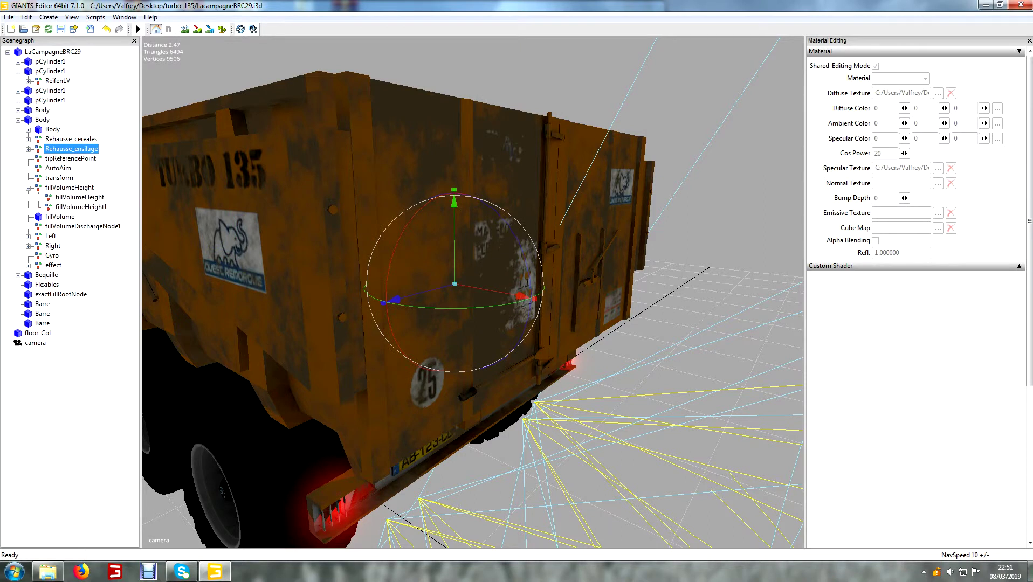
# Step through the remaining Body children, frame the Bequille parking stand and select Flexibles.
pyautogui.press('Down')
pyautogui.press('Down')
pyautogui.press('Down')
pyautogui.press('Down')
pyautogui.press('Down')
pyautogui.press('Down')
pyautogui.press('Down')
pyautogui.press('Down')
pyautogui.press('Down')
pyautogui.press('Down')
pyautogui.press('Down')
pyautogui.press('Down')
pyautogui.press('Down')
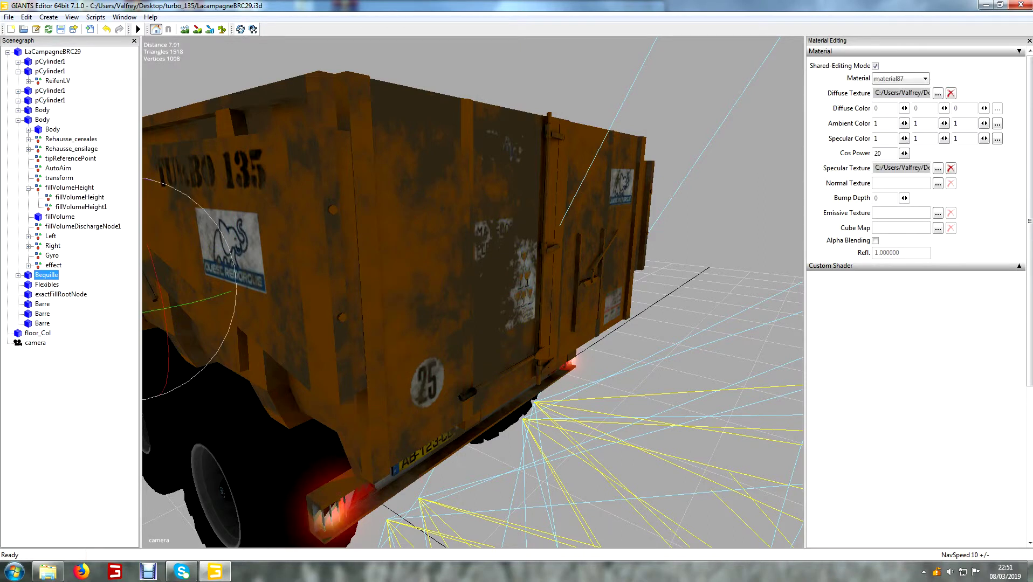
pyautogui.press('f')
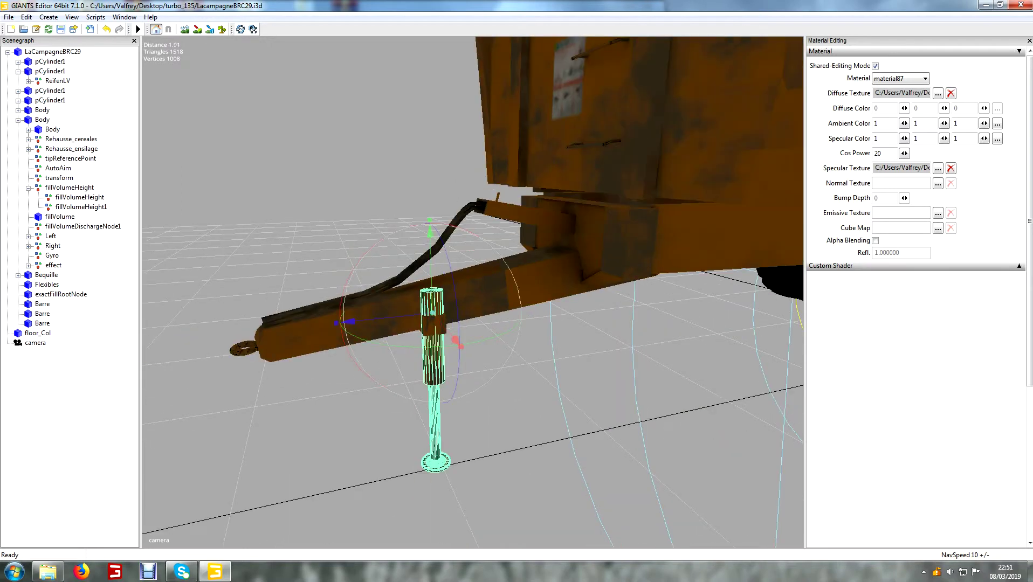
pyautogui.press('Down')
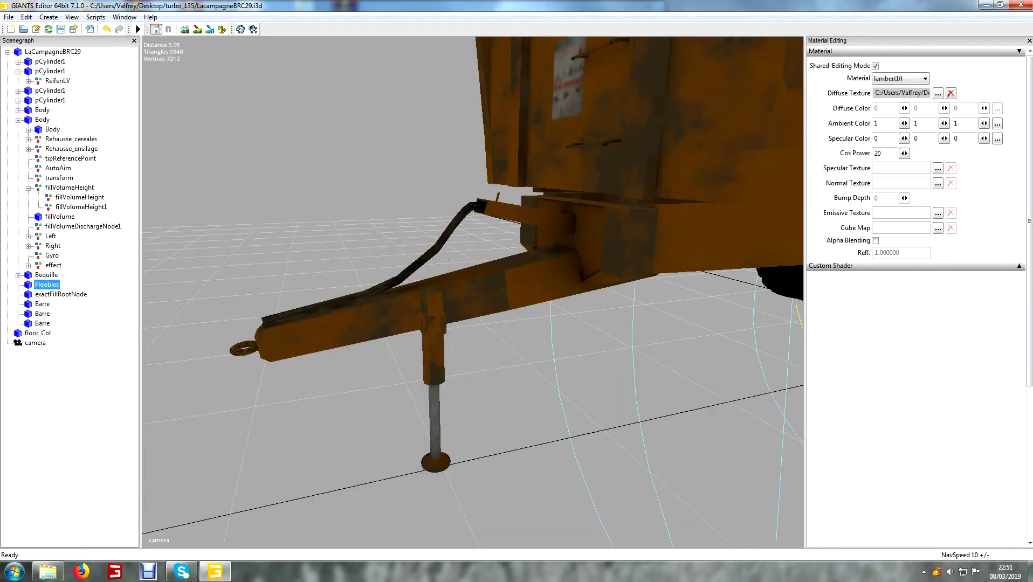
# Examine the trailer from its drawbar to its tailgate, identifying the particlesBack plane and the tailgate parts.
pyautogui.keyDown('alt'); pyautogui.moveTo(472, 293); pyautogui.dragTo(446, 314); pyautogui.keyUp('alt')
pyautogui.scroll(-5, 472, 293)
pyautogui.keyDown('alt'); pyautogui.moveTo(472, 292); pyautogui.dragTo(324, 377, button='middle'); pyautogui.keyUp('alt')
pyautogui.scroll(3, 472, 292)
pyautogui.scroll(5, 472, 292)
pyautogui.scroll(-6, 472, 293)
pyautogui.keyDown('alt'); pyautogui.moveTo(472, 292); pyautogui.dragTo(377, 292); pyautogui.keyUp('alt')
pyautogui.scroll(3, 472, 292)
pyautogui.scroll(3, 473, 293)
pyautogui.click(377, 243)
pyautogui.scroll(4, 473, 293)
pyautogui.scroll(-3, 472, 293)
pyautogui.click(397, 175)
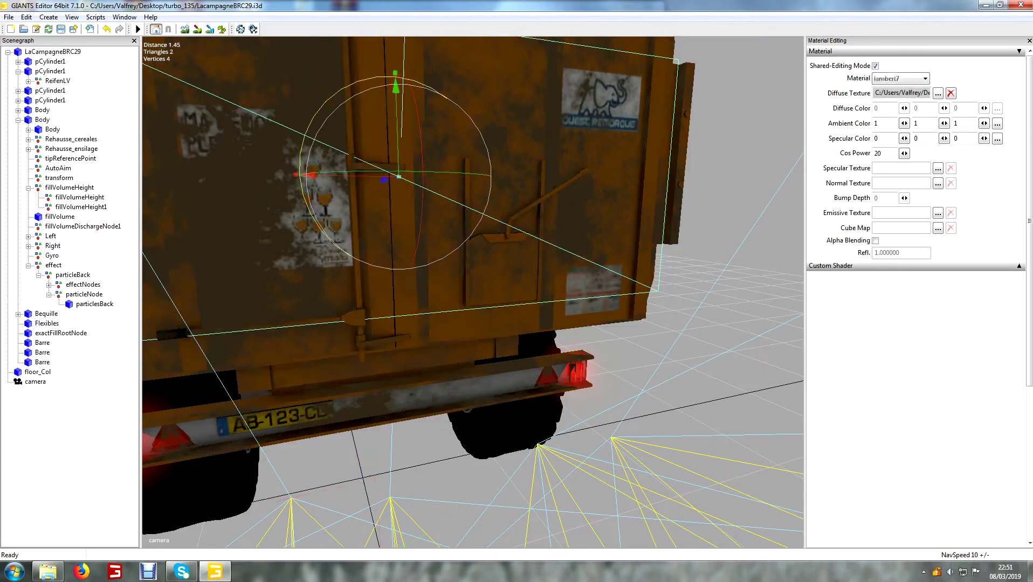
pyautogui.moveTo(383, 178); pyautogui.dragTo(348, 185)
pyautogui.click(291, 216)
pyautogui.keyDown('alt'); pyautogui.moveTo(472, 292); pyautogui.dragTo(415, 336); pyautogui.keyUp('alt')
pyautogui.scroll(3, 472, 293)
pyautogui.scroll(-3, 472, 292)
pyautogui.moveTo(700, 141)
pyautogui.mouseDown()
pyautogui.moveTo(676, 149)
pyautogui.moveTo(688, 145)
pyautogui.mouseUp()
pyautogui.keyDown('alt'); pyautogui.moveTo(472, 292); pyautogui.dragTo(566, 291); pyautogui.keyUp('alt')
# Expand the nested Body tailgate node and check its Rehausse_cereales and Rehausse_ensilage nodes and the neighbouring AutoAim and transform nodes.
pyautogui.click(28, 129)
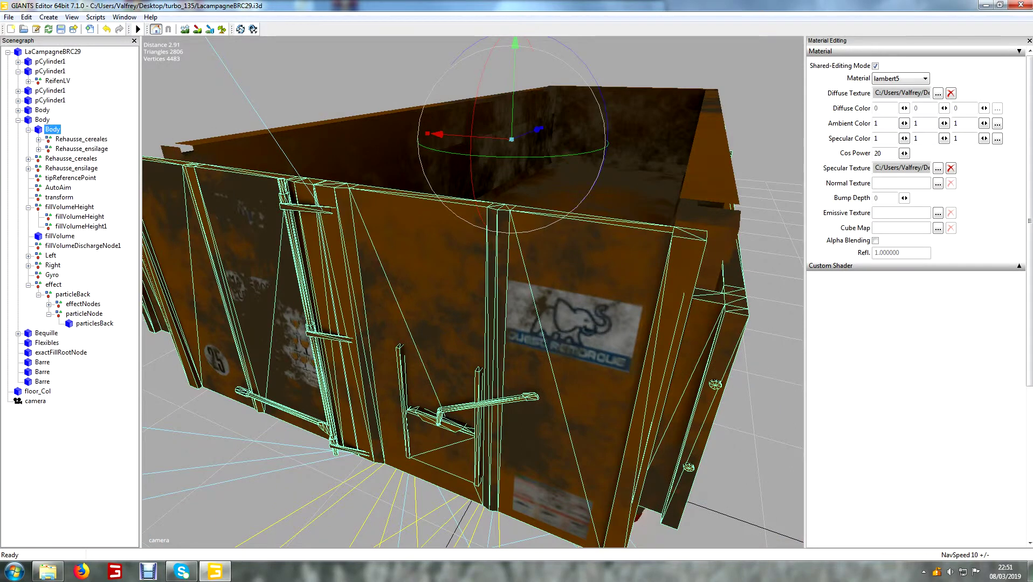
pyautogui.click(81, 139)
pyautogui.click(81, 149)
pyautogui.click(71, 159)
pyautogui.press('Down')
pyautogui.press('Down')
pyautogui.press('Down')
pyautogui.press('Down')
pyautogui.press('Down')
pyautogui.press('Down')
pyautogui.press('Down')
pyautogui.press('Down')
pyautogui.press('Down')
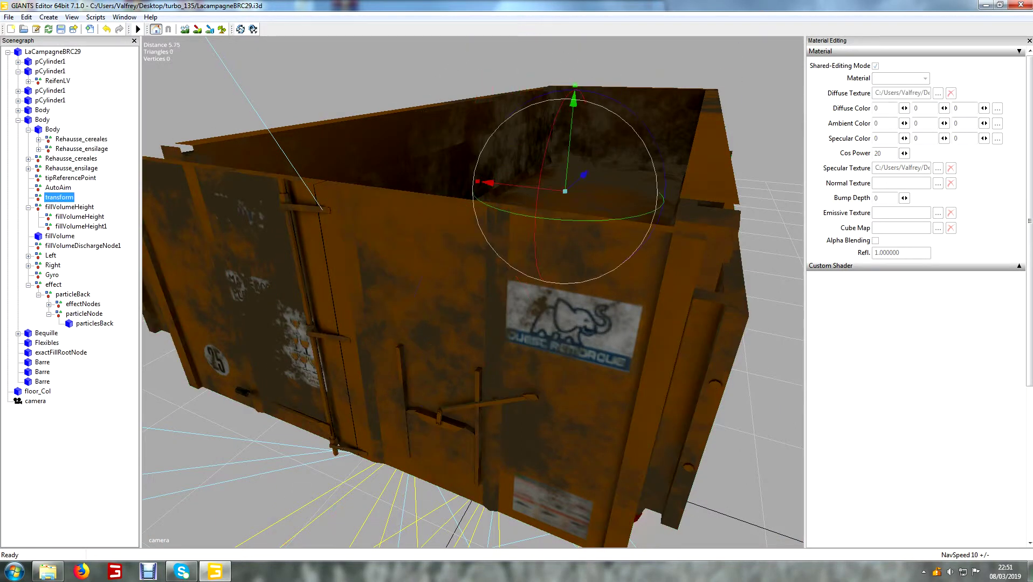
pyautogui.press('Up')
pyautogui.press('Up')
pyautogui.press('Up')
pyautogui.press('Up')
pyautogui.press('Up')
pyautogui.press('Up')
pyautogui.press('Up')
pyautogui.press('Up')
pyautogui.press('Up')
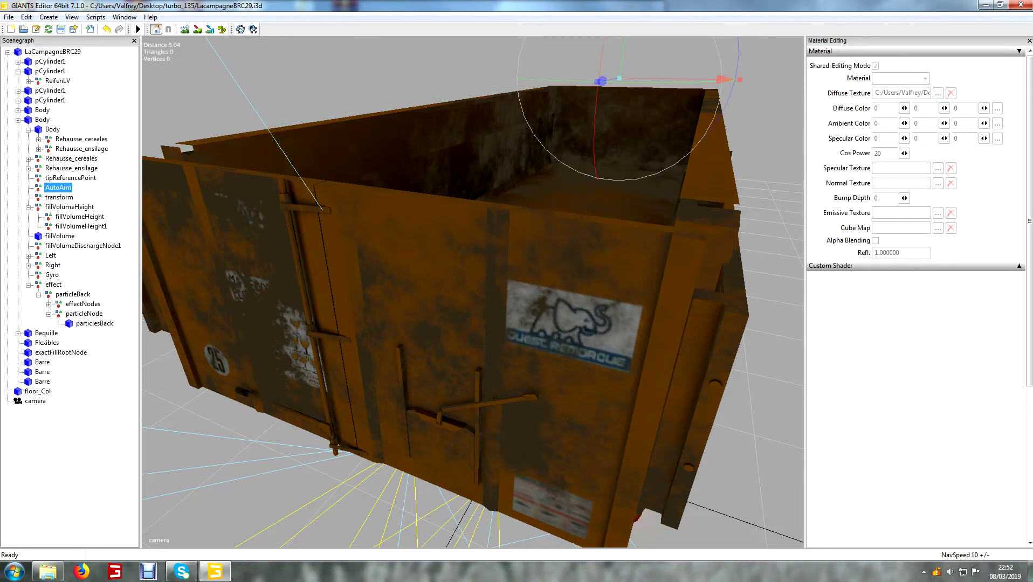
# Step through the fill volume, effect, particle and Flexibles nodes to identify each one on the trailer.
pyautogui.press('Down')
pyautogui.press('Down')
pyautogui.press('Down')
pyautogui.press('Down')
pyautogui.press('Down')
pyautogui.press('Down')
pyautogui.press('Down')
pyautogui.press('Down')
pyautogui.press('Down')
pyautogui.press('Down')
pyautogui.press('Down')
pyautogui.press('Down')
pyautogui.press('Down')
pyautogui.press('Down')
pyautogui.press('Down')
pyautogui.press('Down')
pyautogui.press('Down')
pyautogui.press('Down')
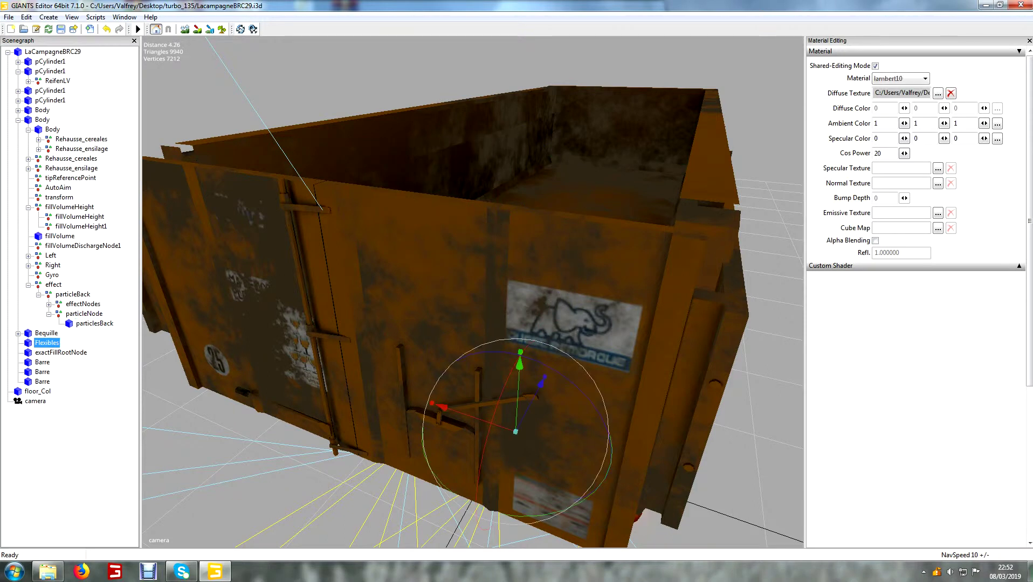
pyautogui.press('Up')
pyautogui.press('Up')
pyautogui.press('Up')
pyautogui.press('Up')
pyautogui.press('Up')
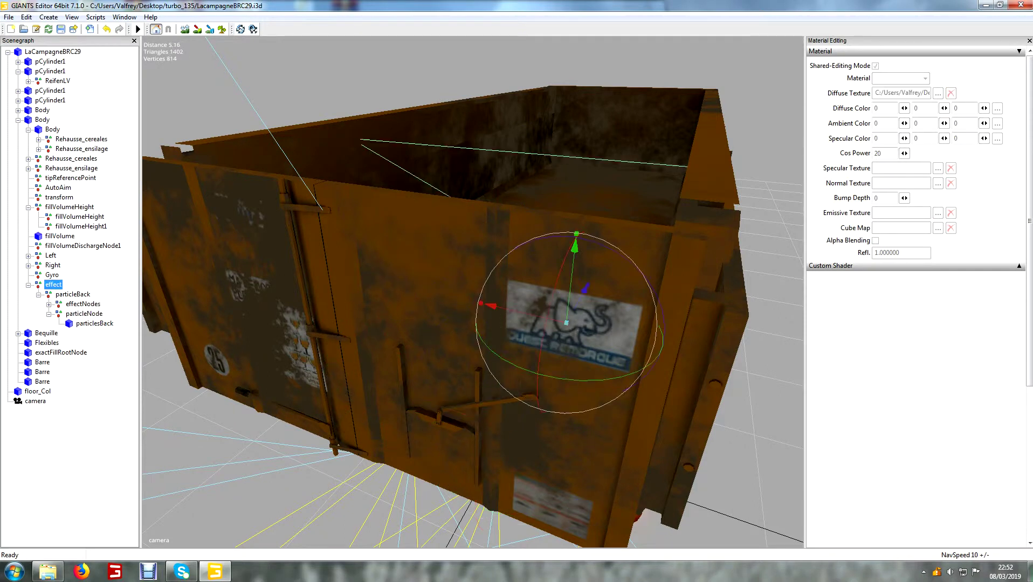
# Check the Right node's Width_Lighting_3 and expand the outer Rehausse_ensilage node to inspect its Poteaux and Rehausses on the trailer.
pyautogui.press('Up')
pyautogui.press('Up')
pyautogui.press('Right')
pyautogui.press('Down')
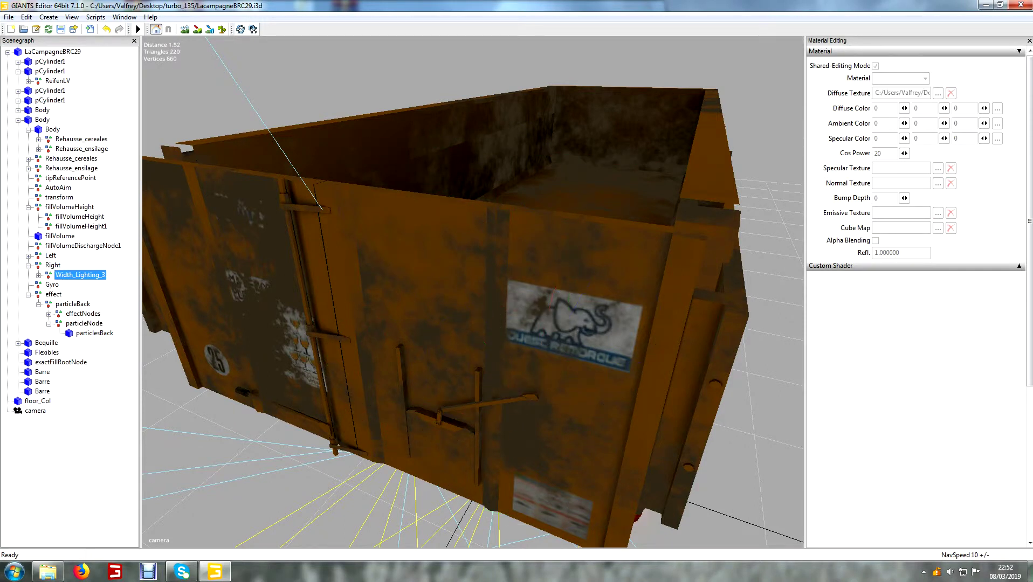
pyautogui.click(28, 169)
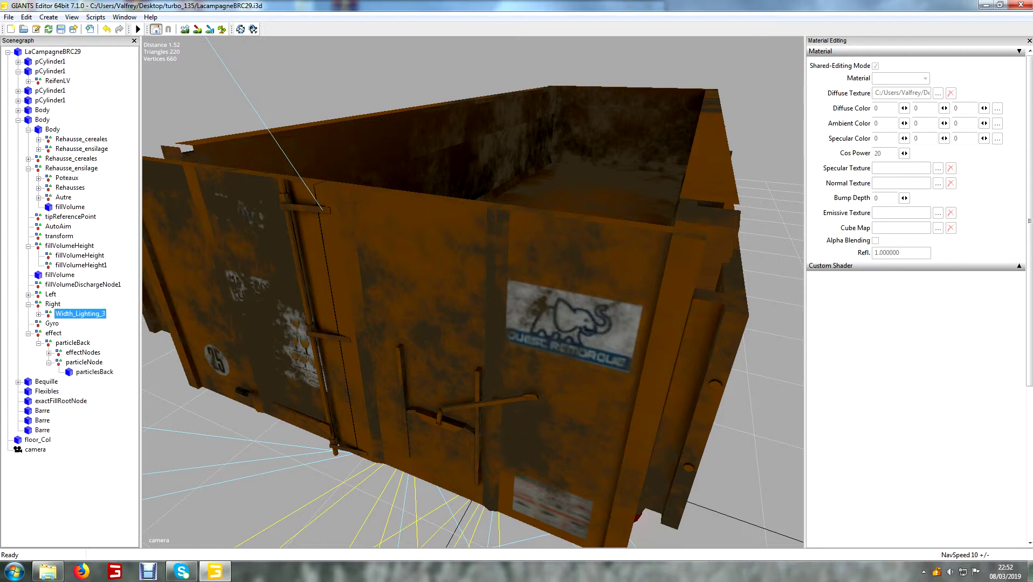
pyautogui.click(67, 178)
pyautogui.scroll(-5, 473, 292)
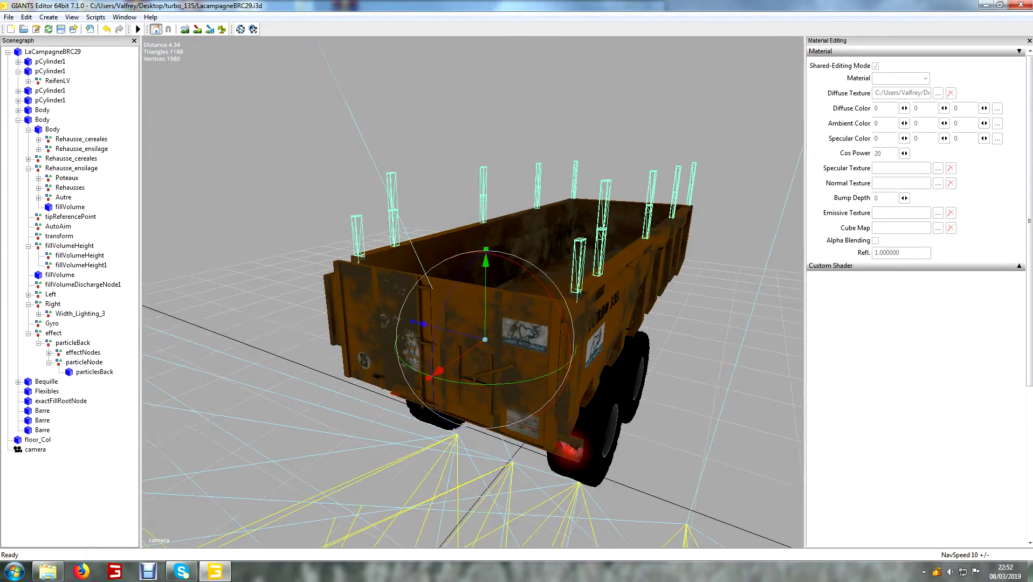
pyautogui.scroll(3, 472, 292)
pyautogui.keyDown('alt'); pyautogui.moveTo(472, 292); pyautogui.dragTo(466, 312); pyautogui.keyUp('alt')
pyautogui.click(69, 187)
# Step back up through the preceding nodes of the trailer, clear the selection and examine the inside of the body.
pyautogui.press('Up')
pyautogui.press('Up')
pyautogui.press('Up')
pyautogui.press('Up')
pyautogui.press('Up')
pyautogui.press('Up')
pyautogui.press('Up')
pyautogui.press('Up')
pyautogui.press('Up')
pyautogui.press('Up')
pyautogui.press('Up')
pyautogui.press('Up')
pyautogui.press('Up')
pyautogui.press('Up')
pyautogui.keyDown('alt'); pyautogui.moveTo(472, 293); pyautogui.dragTo(442, 329); pyautogui.keyUp('alt')
pyautogui.press('Escape')
pyautogui.scroll(5, 472, 292)
pyautogui.keyDown('alt'); pyautogui.moveTo(472, 292); pyautogui.dragTo(593, 237); pyautogui.keyUp('alt')
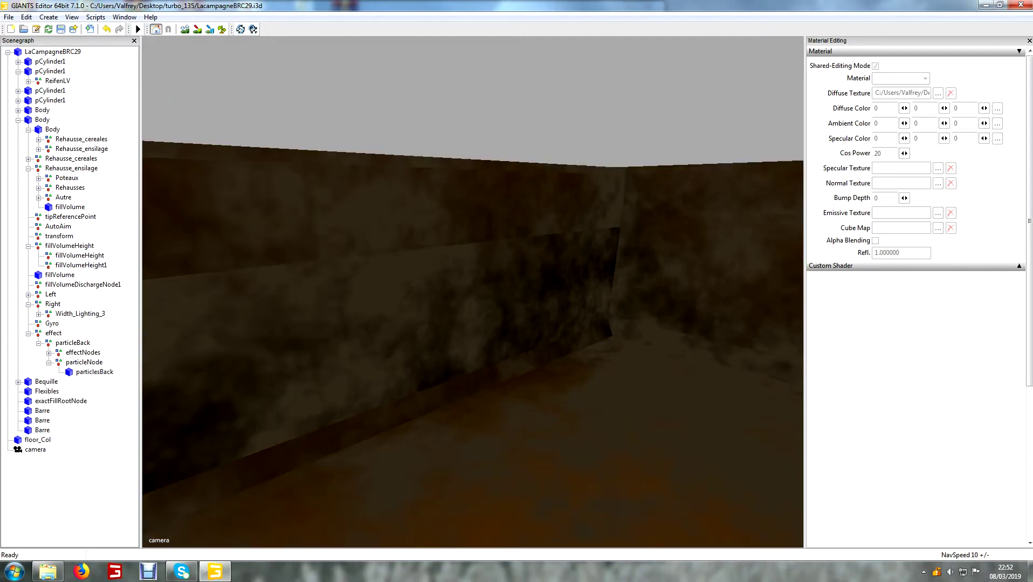
# Close LacampagneBRC29.i3d without saving changes and close the turbo_135 folder window.
pyautogui.scroll(-10, 472, 302)
pyautogui.click(1021, 4)
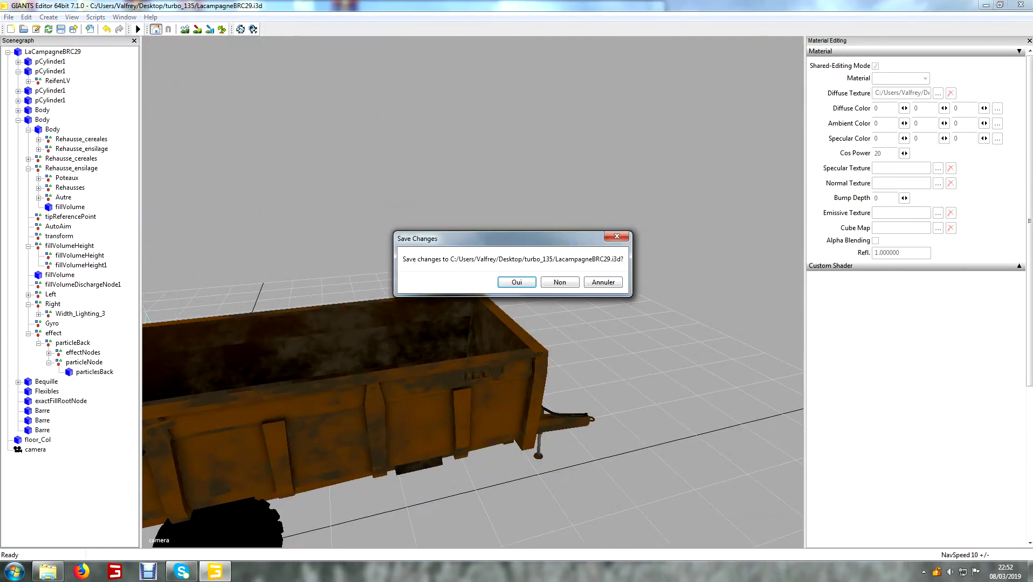
pyautogui.click(559, 282)
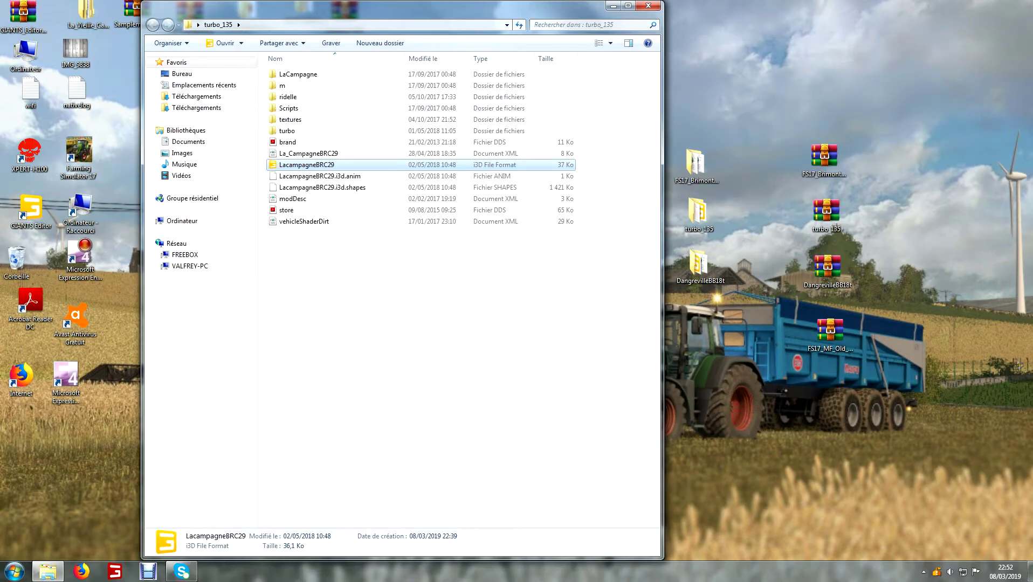
pyautogui.hotkey('alt', 'F4')
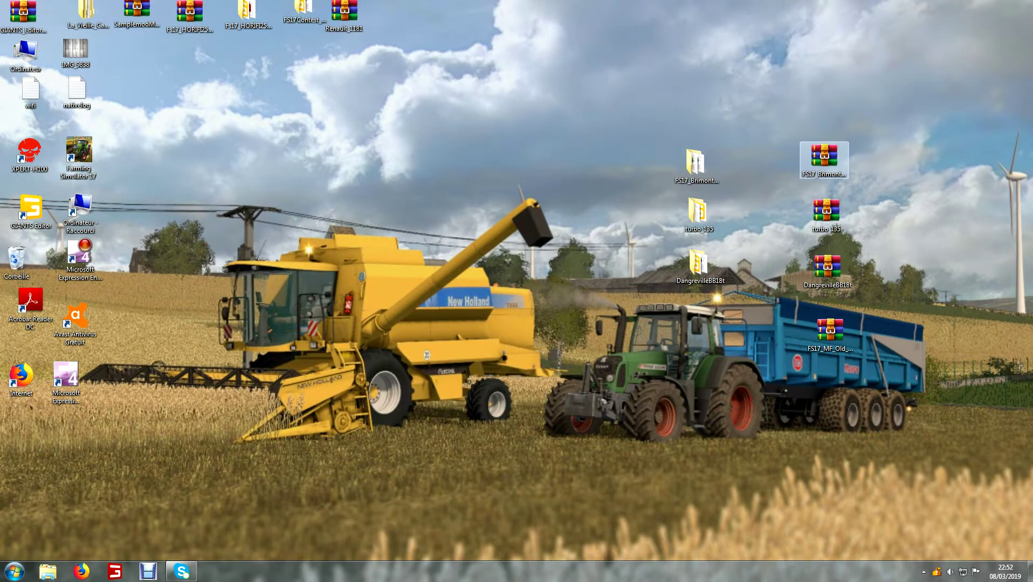
# Open brimont_.i3d from the FS17_Brimont_bb18b folder on the desktop in GIANTS Editor.
pyautogui.doubleClick(695, 162)
pyautogui.doubleClick(292, 154)
pyautogui.click(485, 257)
pyautogui.click(517, 350)
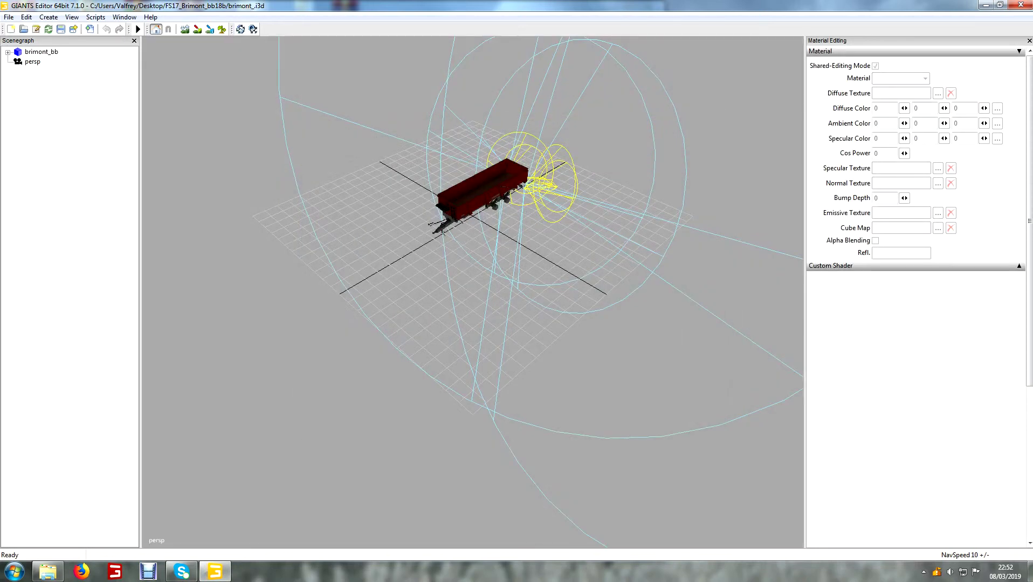
# Select the coll_high collision box along the side of the Brimont trailer and move it well clear of the body.
pyautogui.scroll(2, 473, 227)
pyautogui.scroll(6, 472, 292)
pyautogui.keyDown('alt'); pyautogui.moveTo(472, 292); pyautogui.dragTo(345, 286); pyautogui.keyUp('alt')
pyautogui.scroll(-3, 473, 291)
pyautogui.click(506, 276)
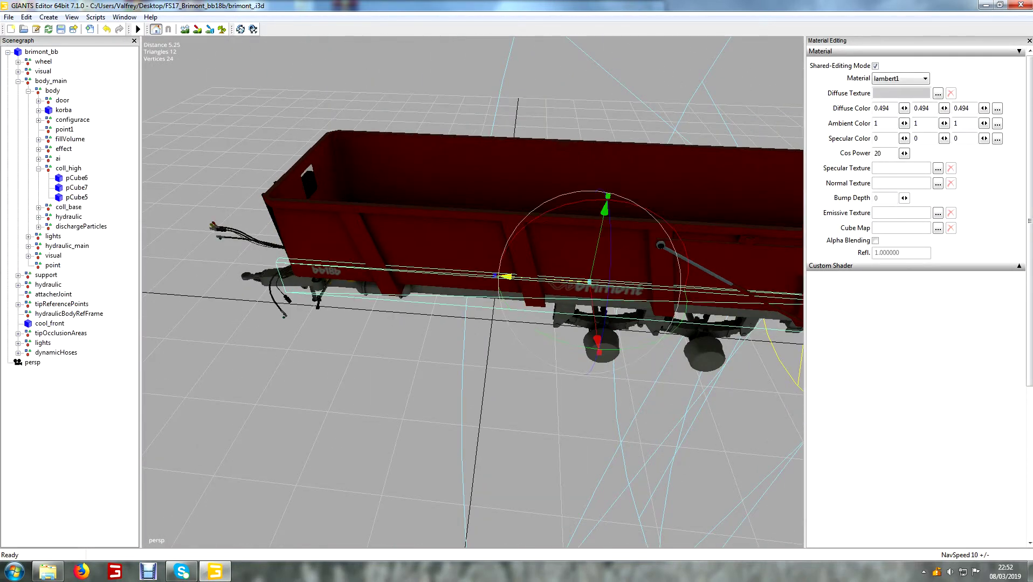
pyautogui.moveTo(597, 341); pyautogui.dragTo(632, 577)
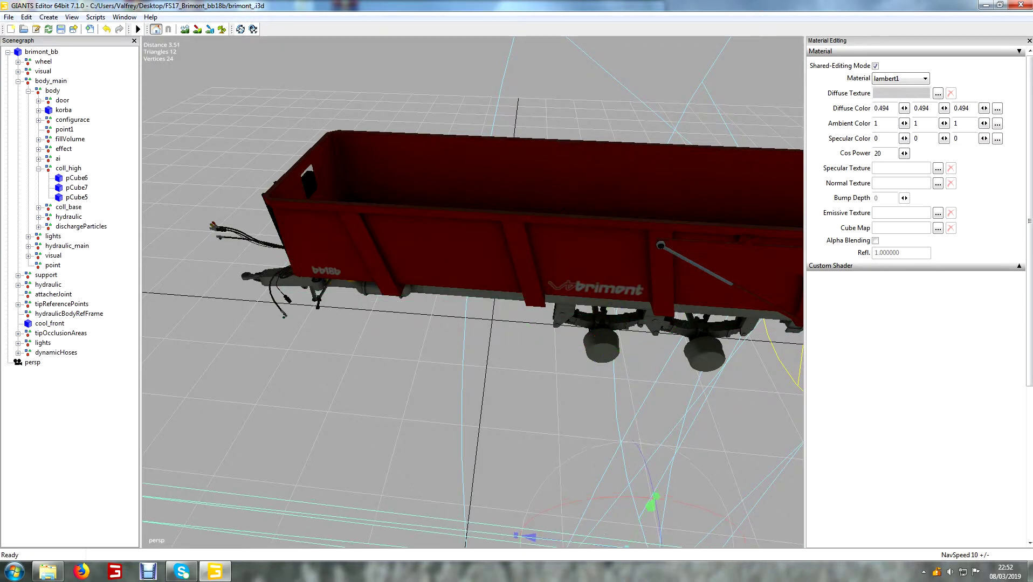
# Select the decals_body stickers of the korba body and check them on the trailer's front and sides.
pyautogui.click(595, 289)
pyautogui.scroll(5, 473, 291)
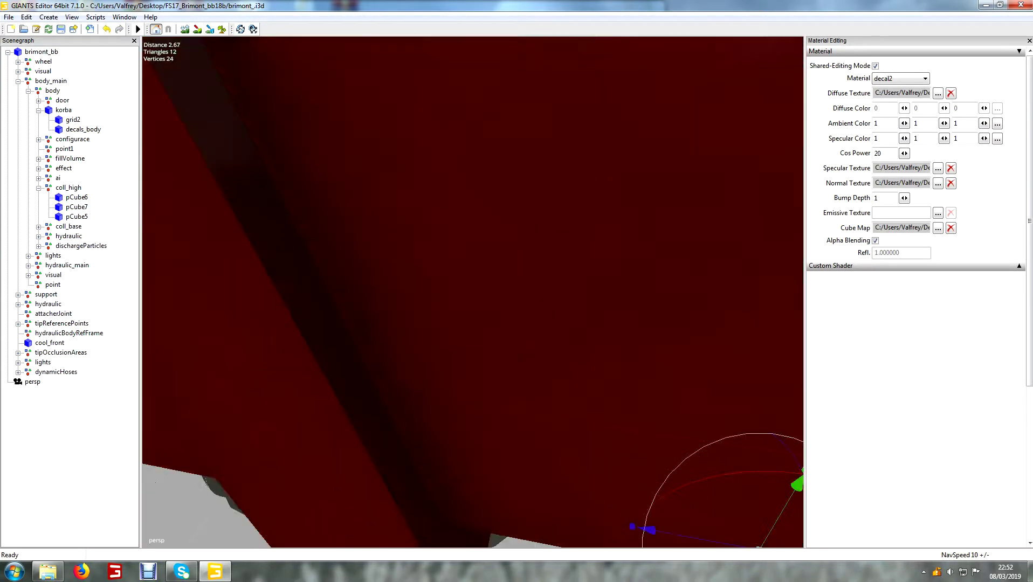
pyautogui.scroll(-5, 473, 291)
pyautogui.keyDown('alt'); pyautogui.moveTo(473, 291); pyautogui.dragTo(604, 291); pyautogui.keyUp('alt')
pyautogui.scroll(3, 517, 274)
pyautogui.scroll(-3, 473, 291)
pyautogui.keyDown('alt'); pyautogui.moveTo(472, 291); pyautogui.dragTo(571, 291); pyautogui.keyUp('alt')
pyautogui.scroll(4, 473, 291)
pyautogui.scroll(-5, 472, 291)
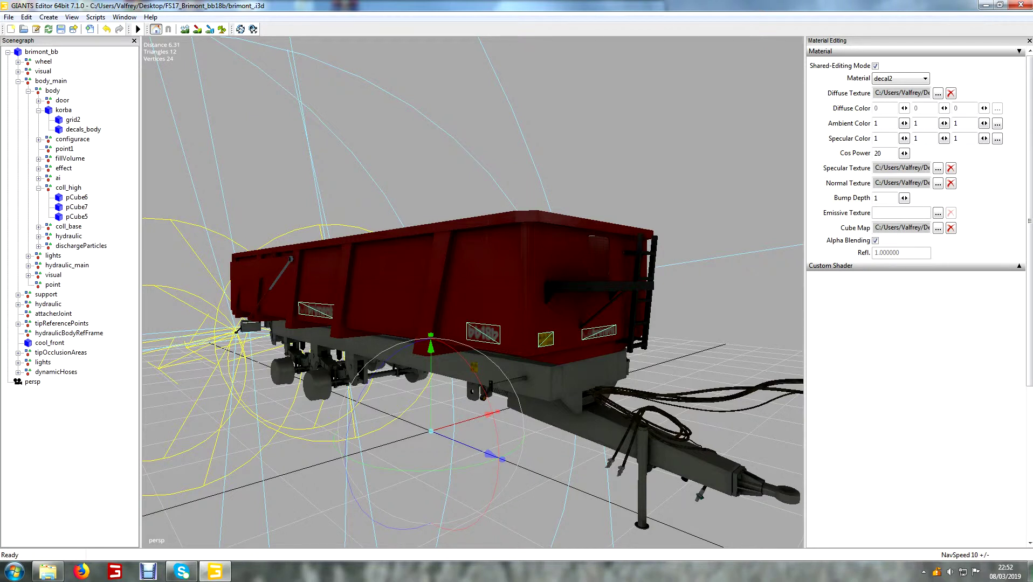
pyautogui.keyDown('alt'); pyautogui.moveTo(472, 291); pyautogui.dragTo(644, 321, button='middle'); pyautogui.keyUp('alt')
pyautogui.scroll(4, 473, 291)
pyautogui.scroll(-3, 473, 291)
pyautogui.keyDown('alt'); pyautogui.moveTo(473, 291); pyautogui.dragTo(458, 345); pyautogui.keyUp('alt')
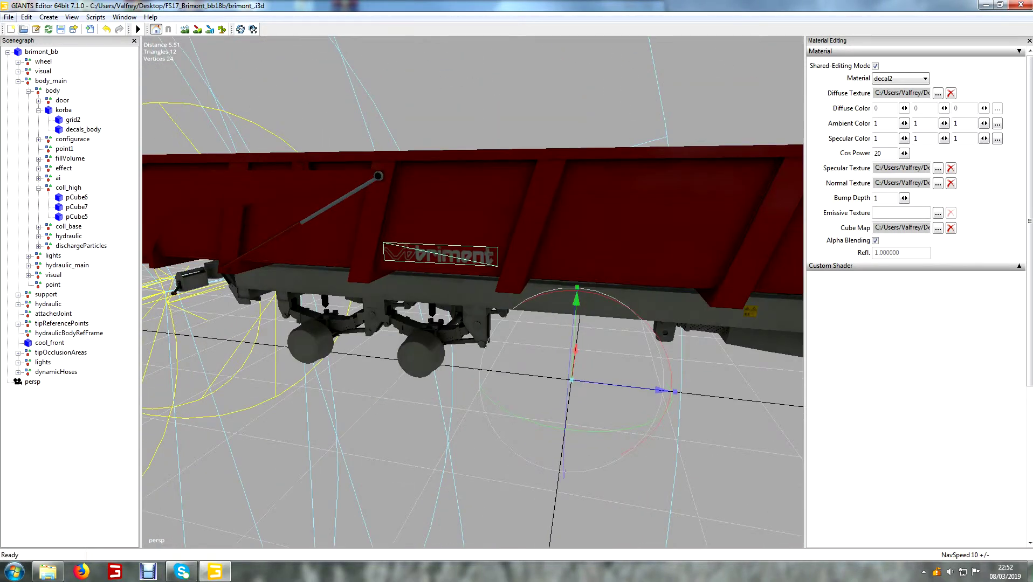
# Start exporting the selected decals_body with its files and choose the objet folder of FS17_MF_Old_Generation in Documents as destination.
pyautogui.click(8, 16)
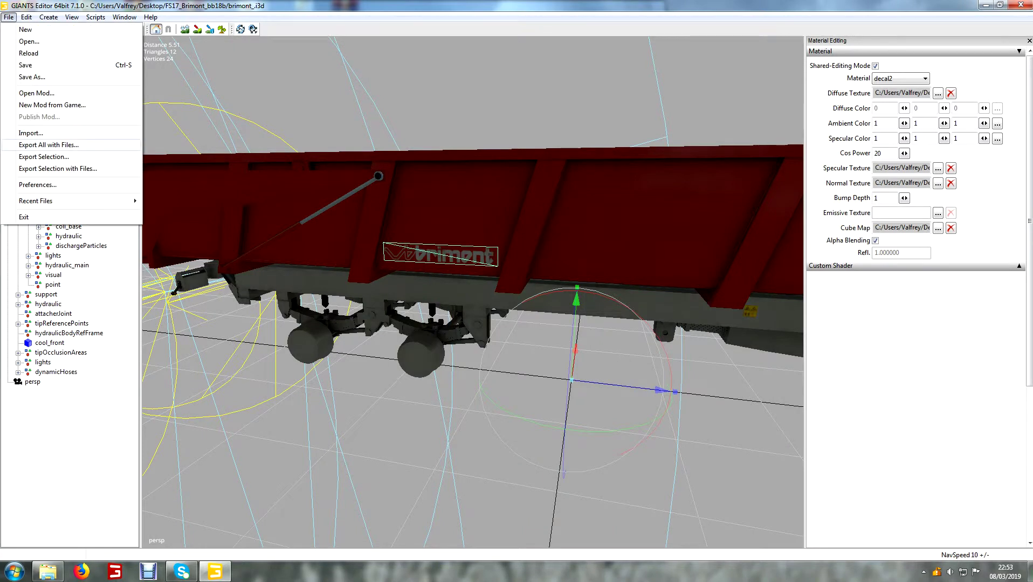
pyautogui.press('Return')
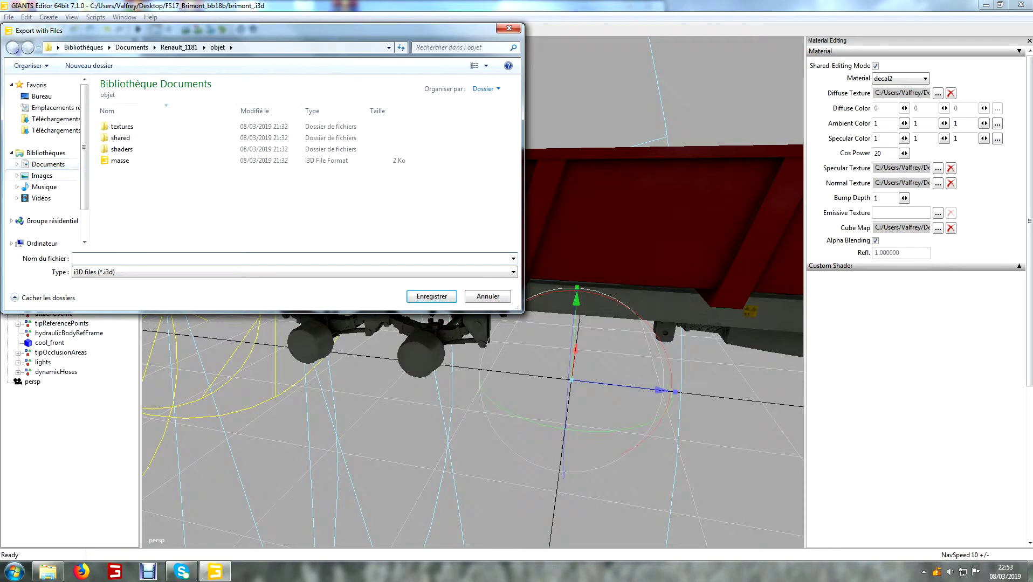
pyautogui.click(48, 164)
pyautogui.scroll(-8, 405, 127)
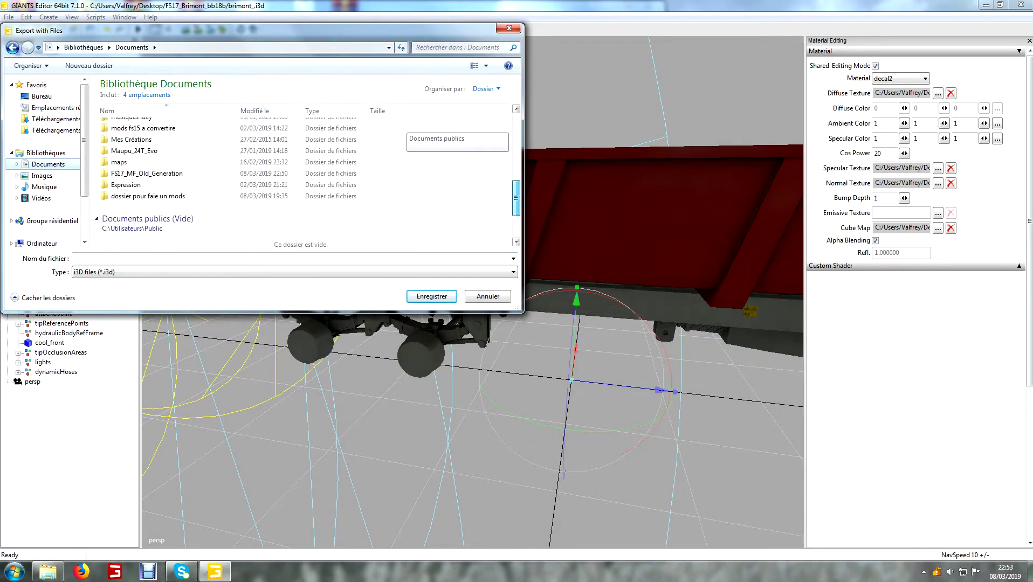
pyautogui.scroll(-2, 404, 130)
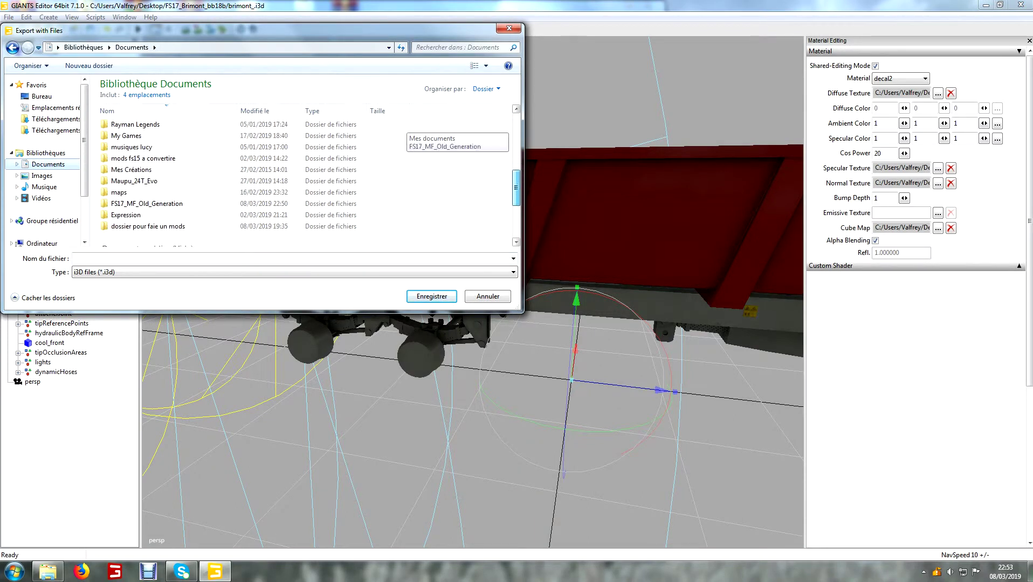
pyautogui.doubleClick(145, 203)
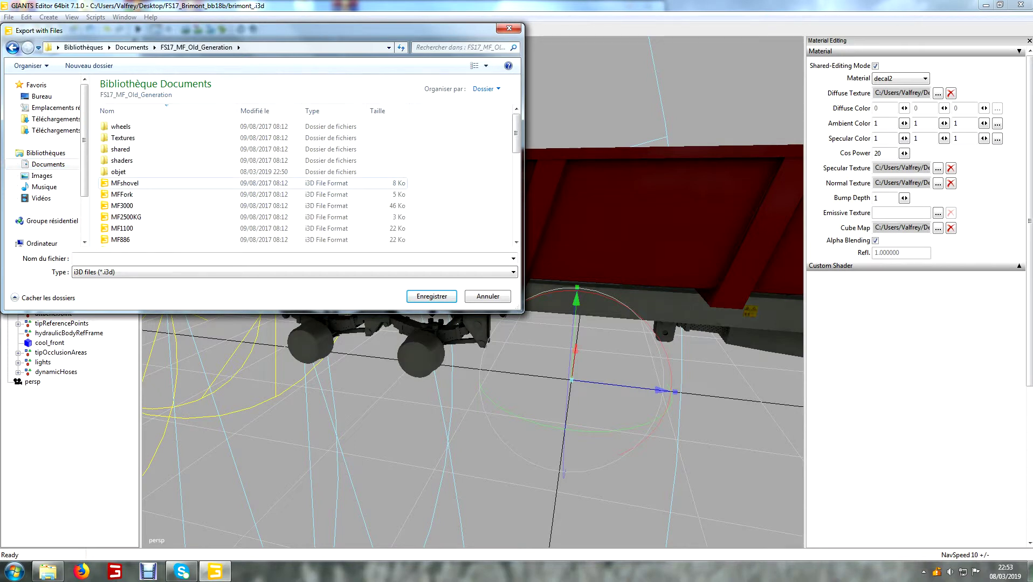
pyautogui.doubleClick(119, 172)
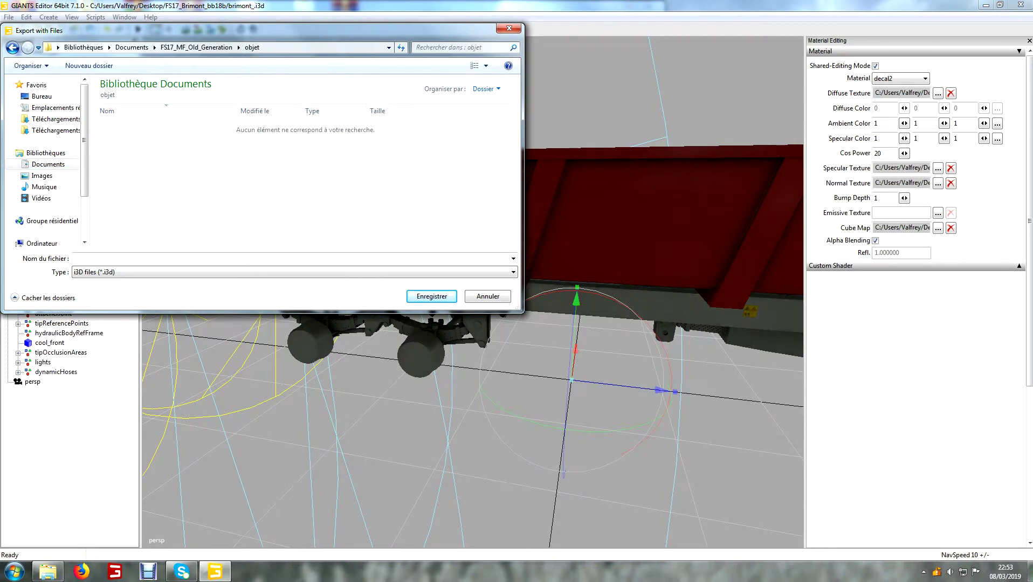
# Save the sticker export as "auttocollant brimont" and accept keeping the parent directory structure.
pyautogui.click(75, 258)
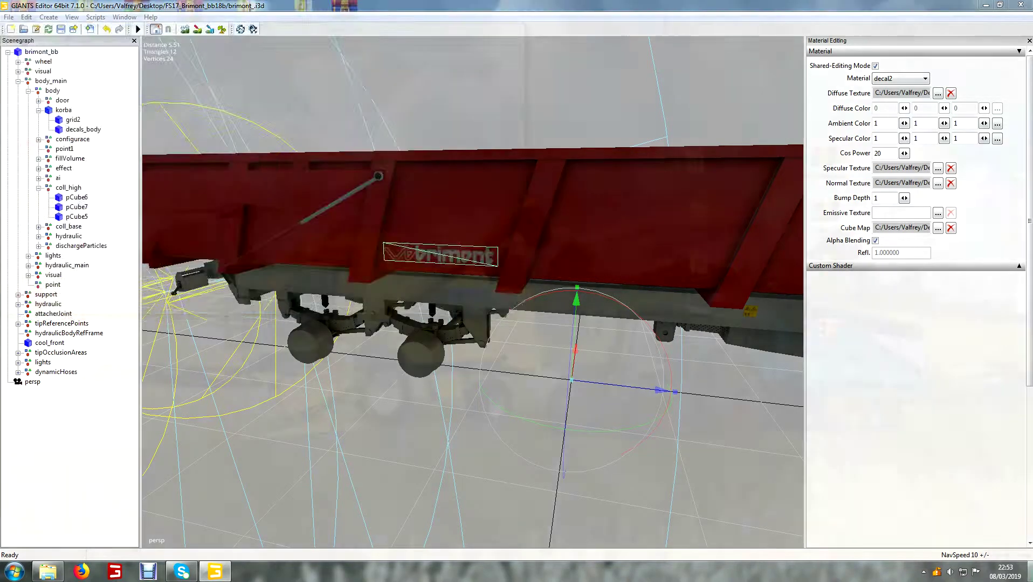
pyautogui.moveTo(1027, 572)
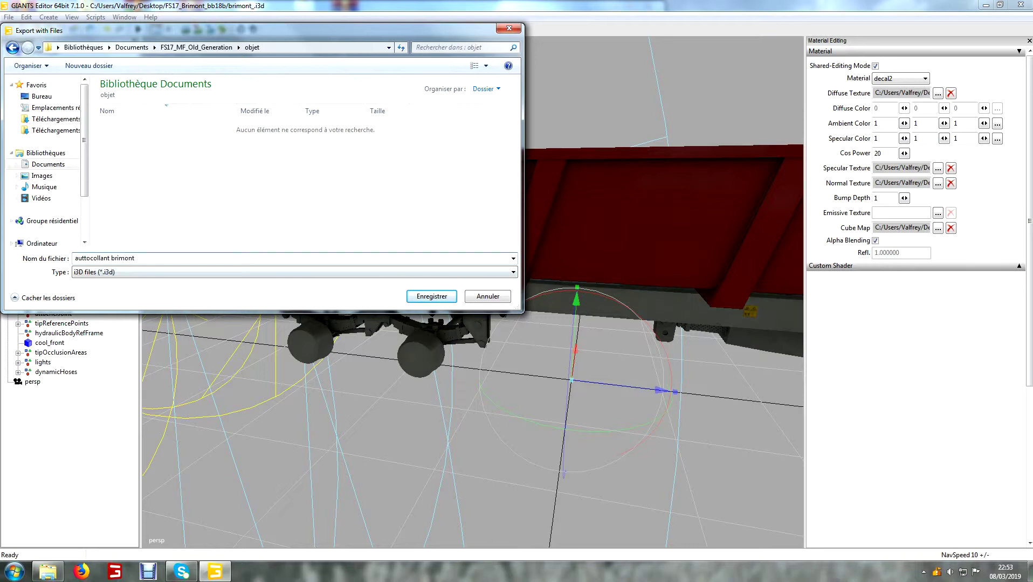
pyautogui.press('Return')
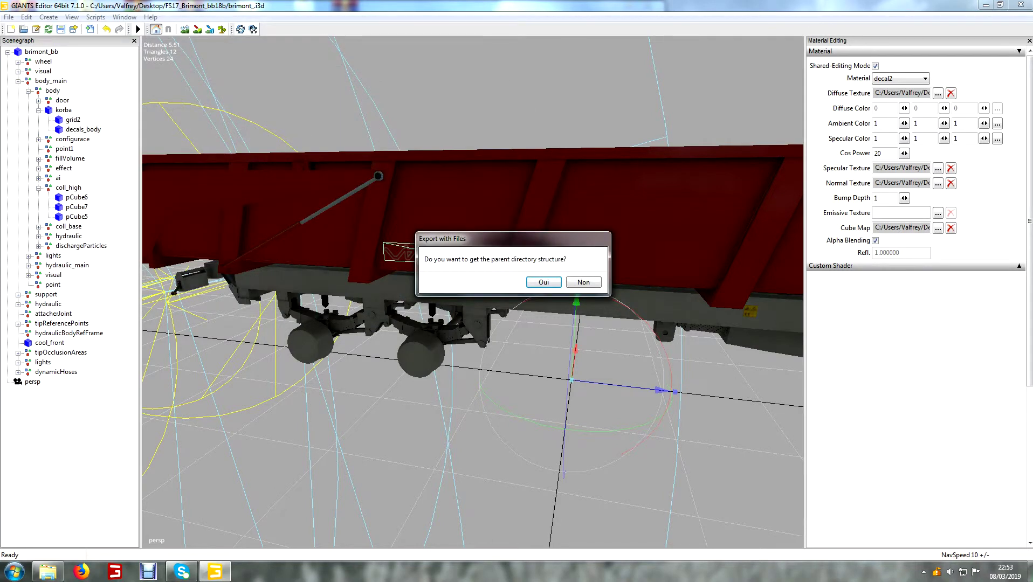
pyautogui.press('Return')
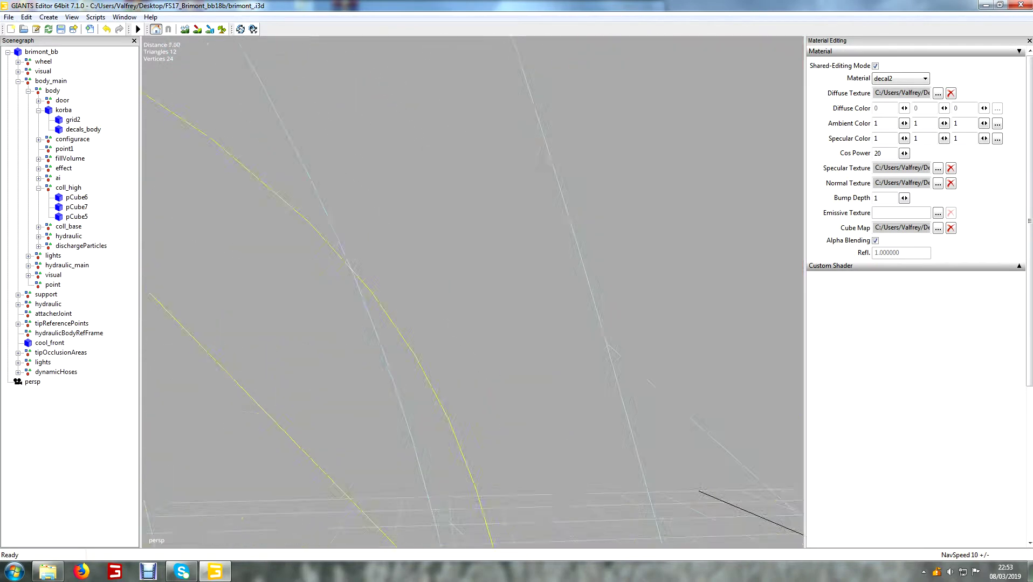
# Move the pCube2 collision box away from the tailgate and select the decals_door Brimont sticker behind it.
pyautogui.click(488, 265)
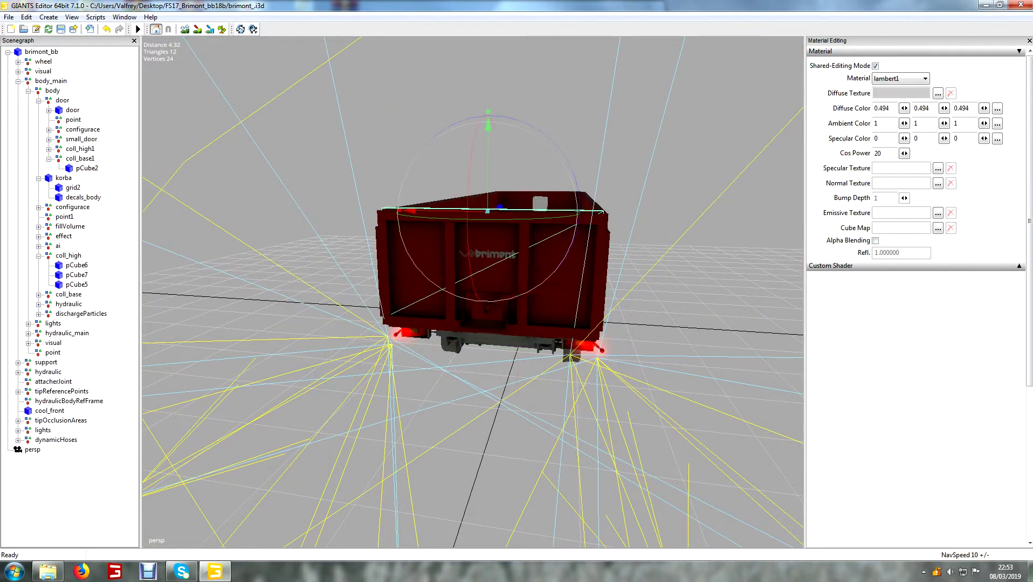
pyautogui.moveTo(499, 207); pyautogui.dragTo(170, 332)
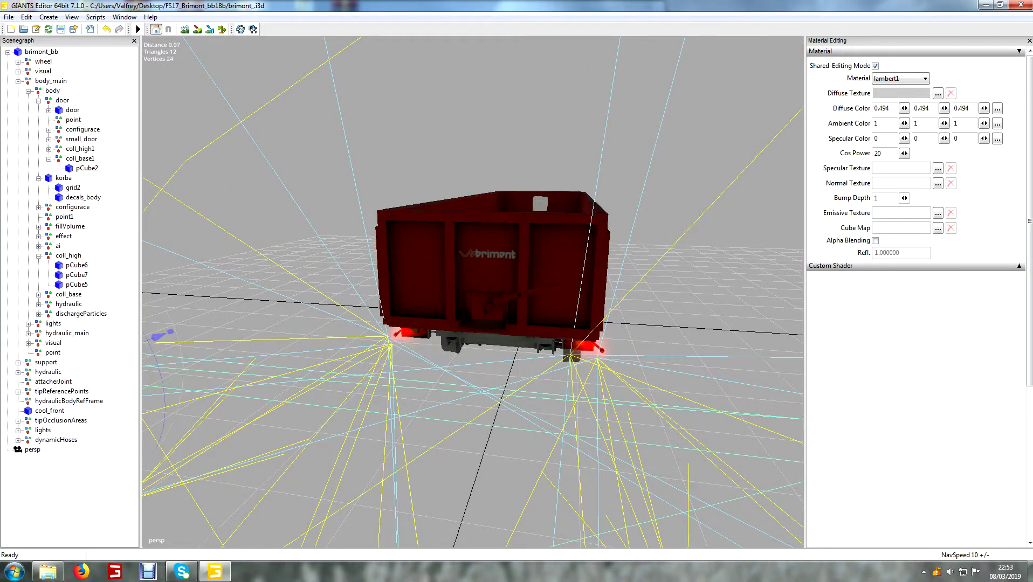
pyautogui.click(487, 254)
pyautogui.scroll(4, 487, 254)
pyautogui.keyDown('alt'); pyautogui.moveTo(524, 210); pyautogui.dragTo(504, 231, button='middle'); pyautogui.keyUp('alt')
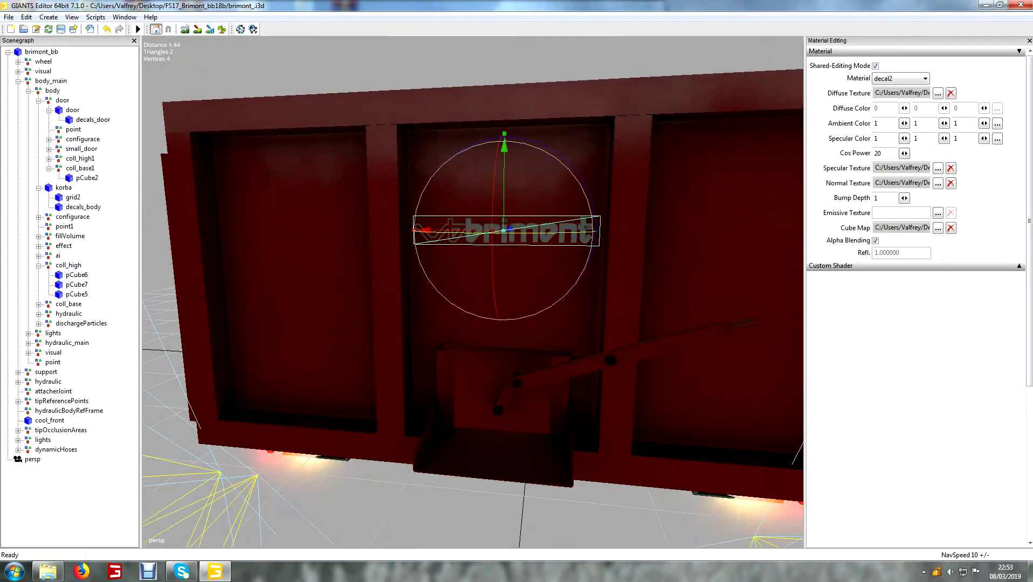
# Export the selected tailgate sticker with its files to the objet folder as "petit auttocolant brimont", keeping the parent directory structure.
pyautogui.hotkey('alt', 'f')
pyautogui.press('Return')
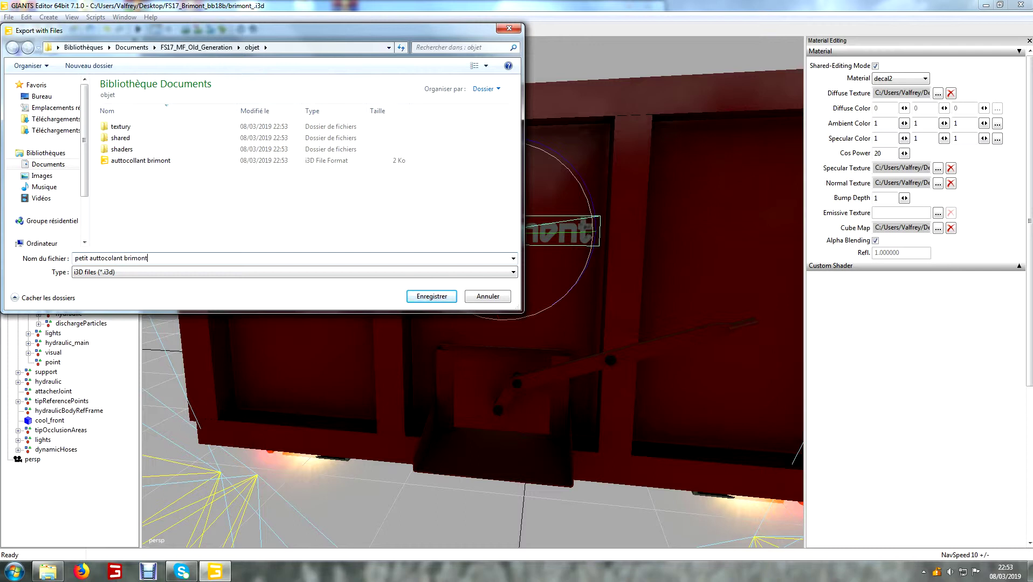
pyautogui.press('Return')
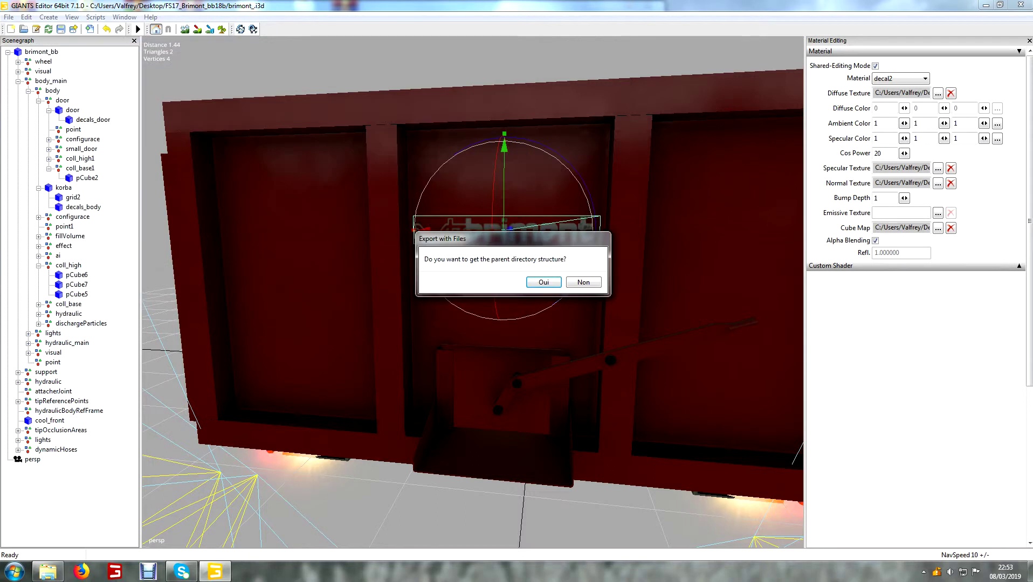
pyautogui.press('Return')
# Select the collision box around the drawbar and move it forward, away from the hoses.
pyautogui.keyDown('alt'); pyautogui.moveTo(472, 291); pyautogui.dragTo(415, 204); pyautogui.keyUp('alt')
pyautogui.scroll(3, 472, 291)
pyautogui.click(404, 297)
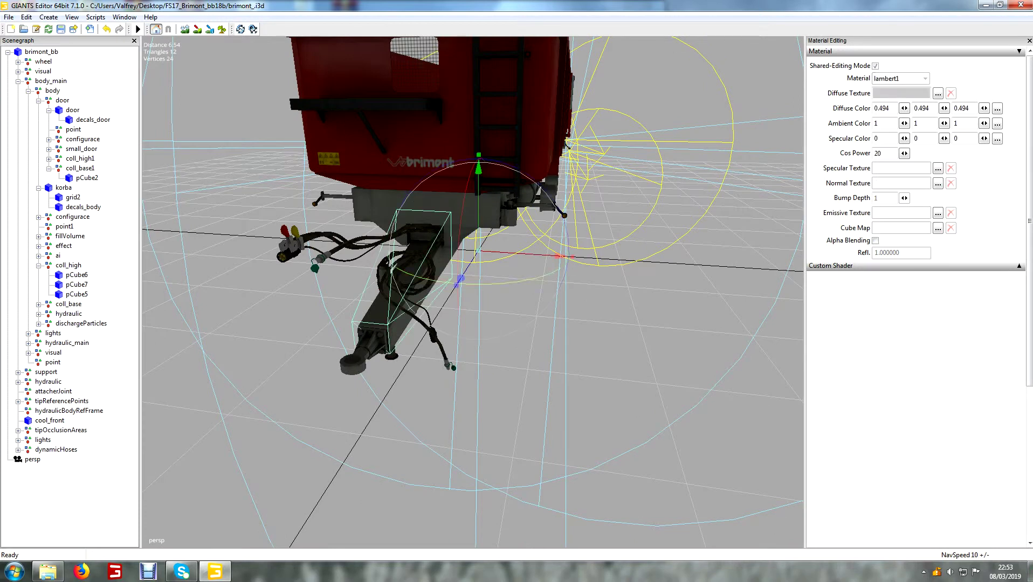
pyautogui.moveTo(458, 281); pyautogui.dragTo(311, 506)
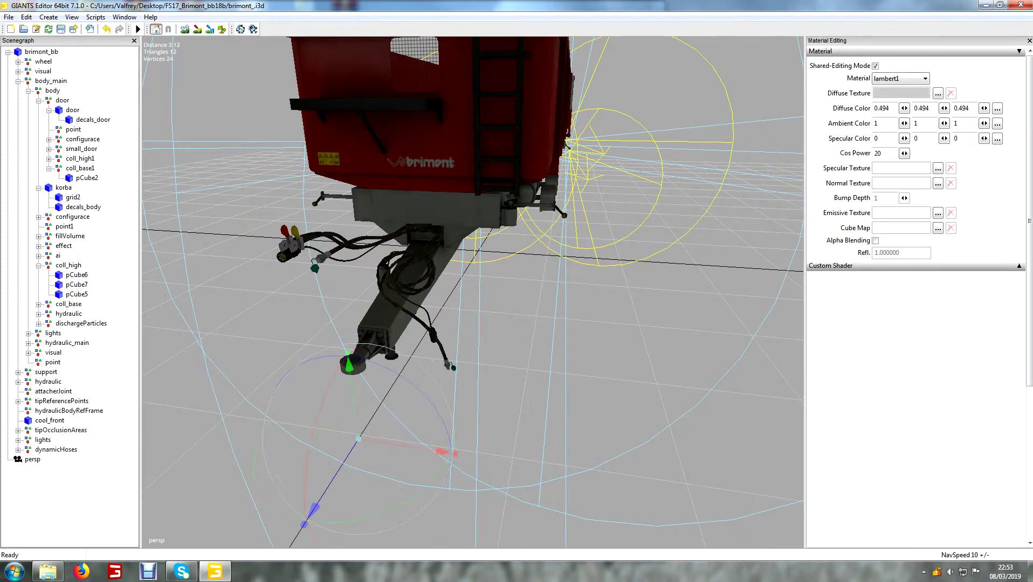
# Select the coiled hose on the drawbar from the detached group of dynamicHoses.
pyautogui.click(372, 345)
pyautogui.click(415, 272)
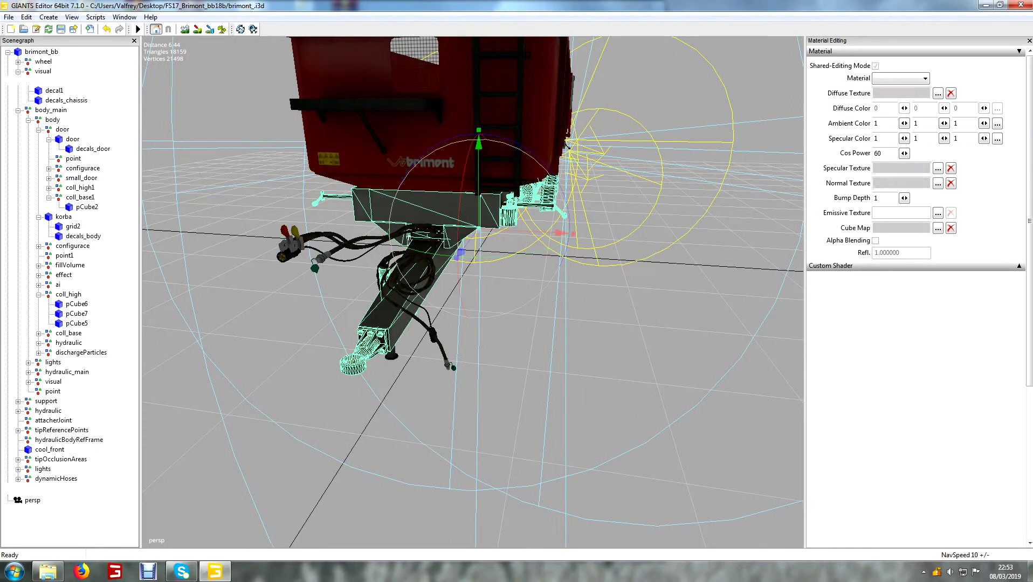
pyautogui.scroll(4, 472, 291)
pyautogui.keyDown('alt'); pyautogui.moveTo(472, 291); pyautogui.dragTo(302, 372); pyautogui.keyUp('alt')
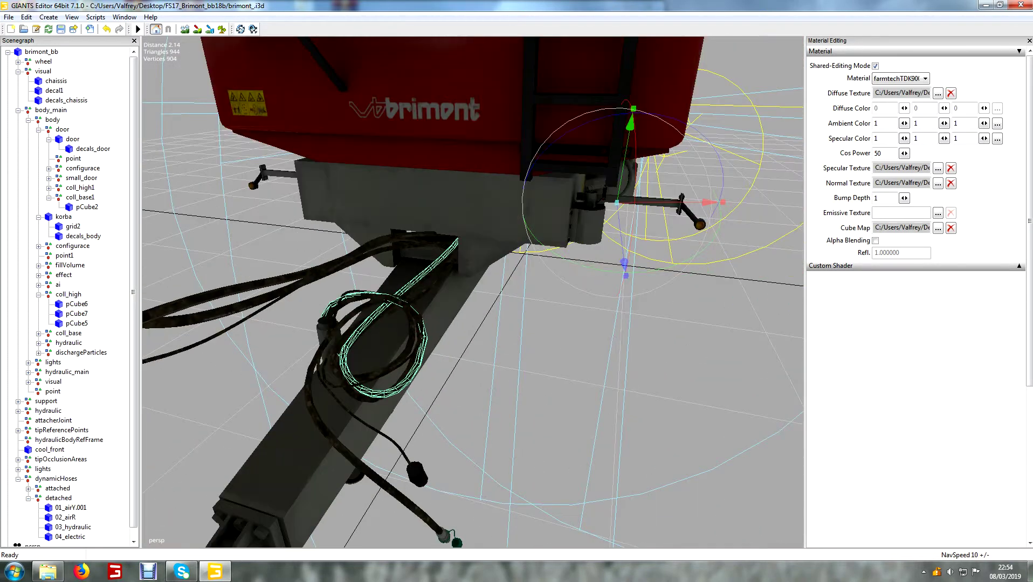
# Export the selected hose with its files to the objet folder as "tyau hidraulique", keeping the parent directory structure.
pyautogui.click(9, 17)
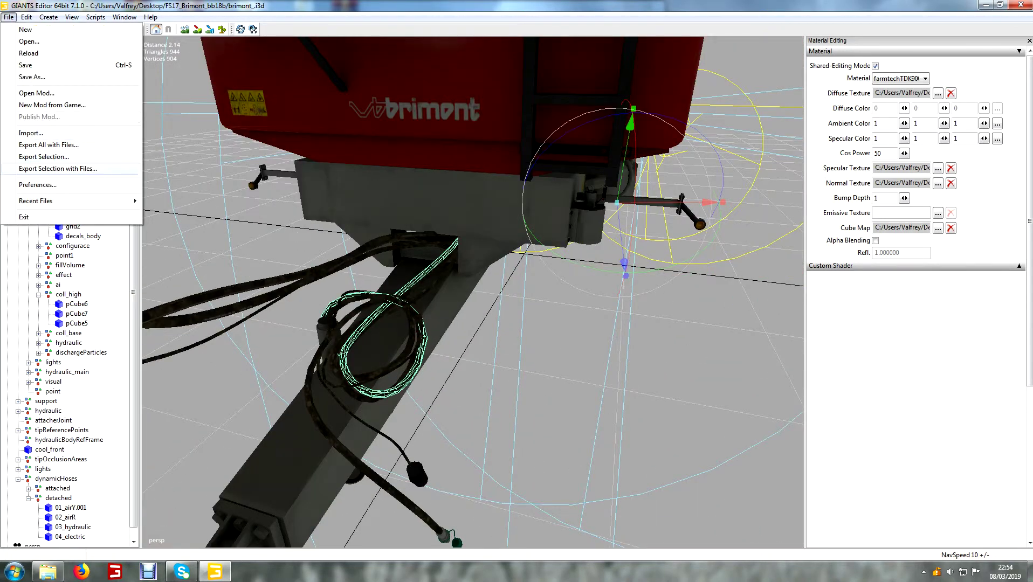
pyautogui.click(54, 168)
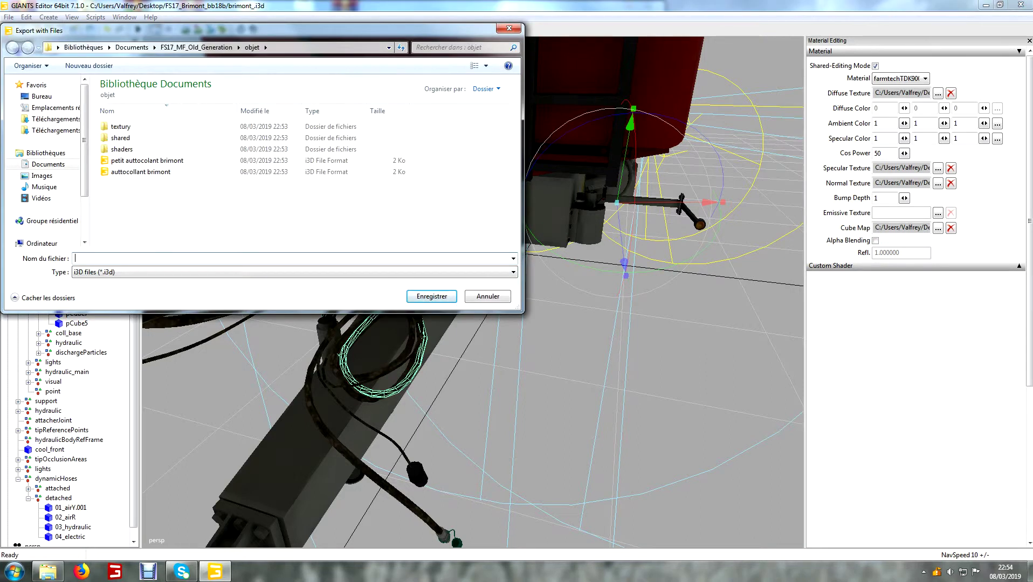
pyautogui.write('tyau hidraulique')
pyautogui.press('Return')
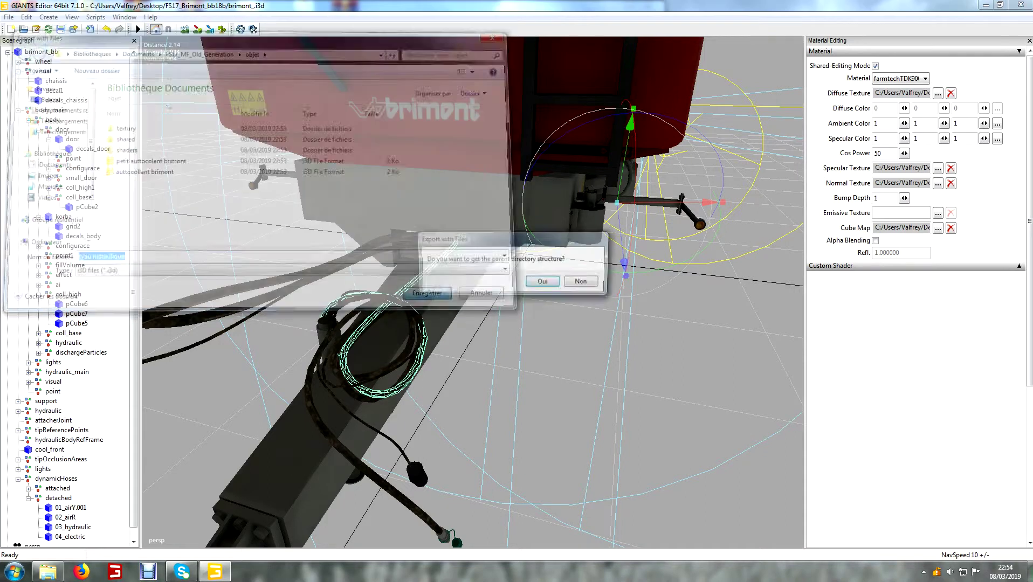
pyautogui.press('Return')
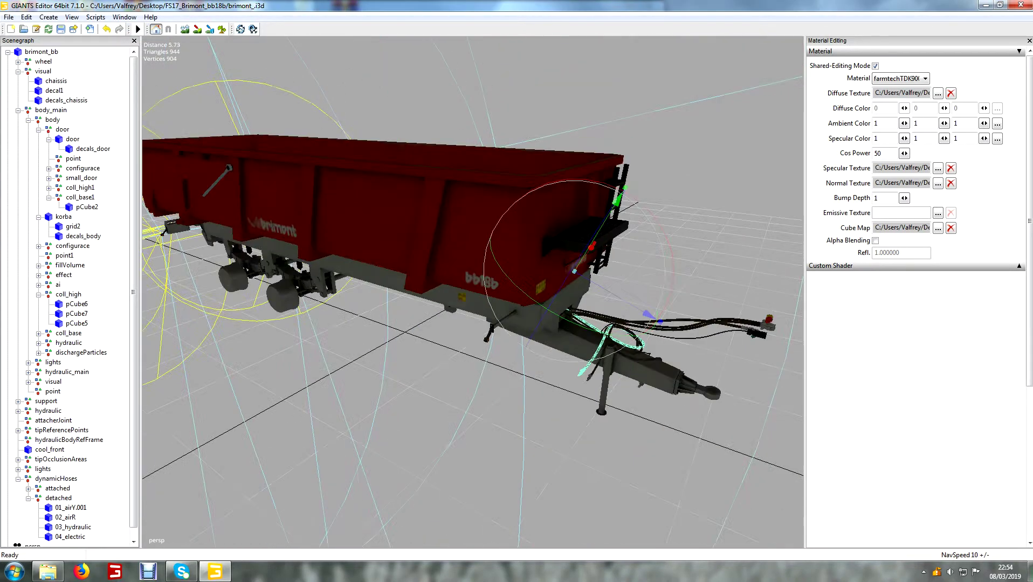
# Close the Brimont trailer without saving its changes and clear the remaining window off the desktop.
pyautogui.click(1020, 5)
pyautogui.click(561, 282)
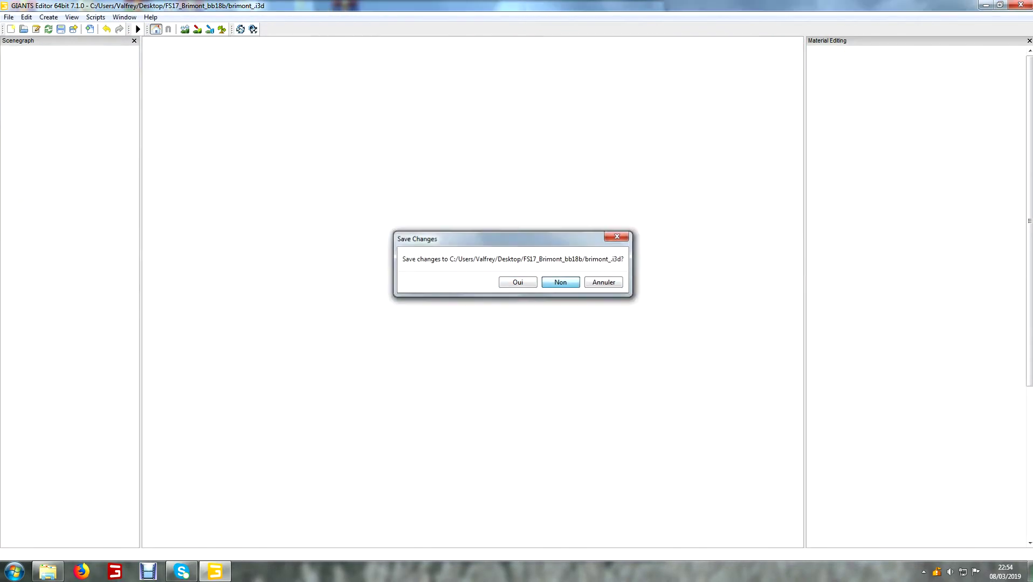
pyautogui.click(650, 6)
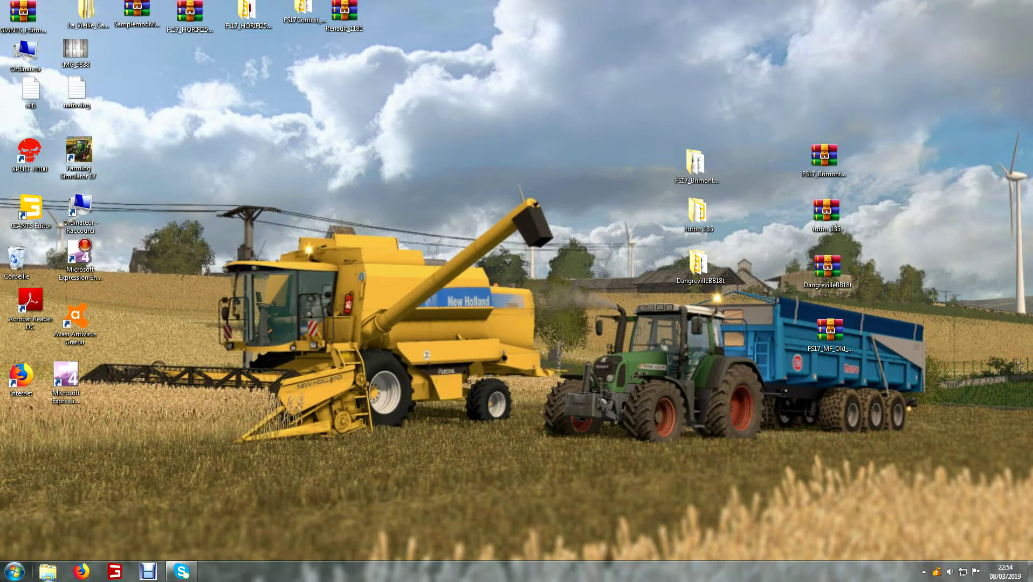
# Open the MF110 i3d file from the FS17_MF_Old_Generation documents folder in GIANTS Editor 7.1.0 and dismiss the welcome window.
pyautogui.click(48, 571)
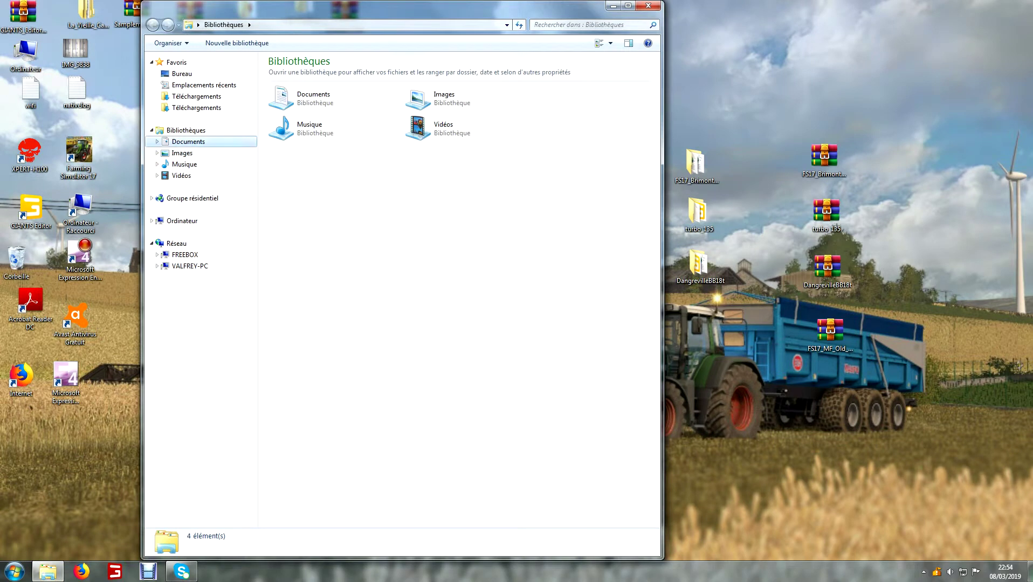
pyautogui.click(189, 141)
pyautogui.click(200, 153)
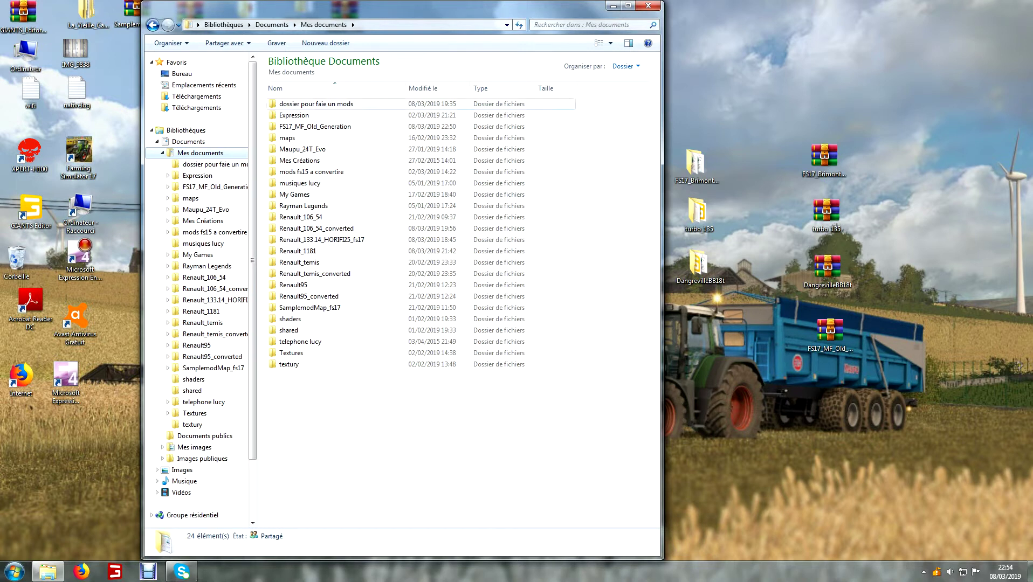
pyautogui.doubleClick(315, 126)
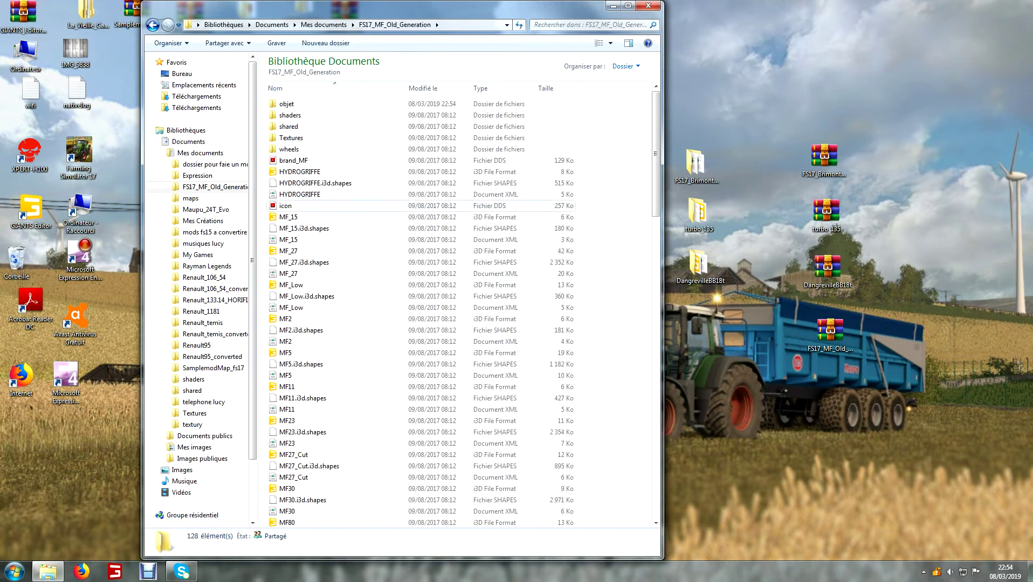
pyautogui.scroll(-2, 302, 454)
pyautogui.scroll(-2, 302, 453)
pyautogui.doubleClick(324, 431)
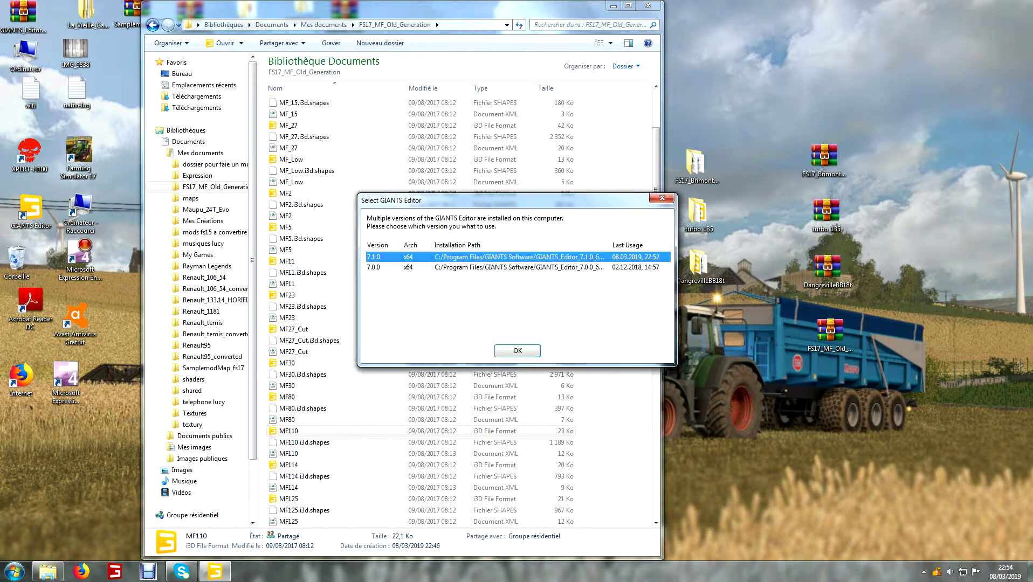
pyautogui.click(517, 350)
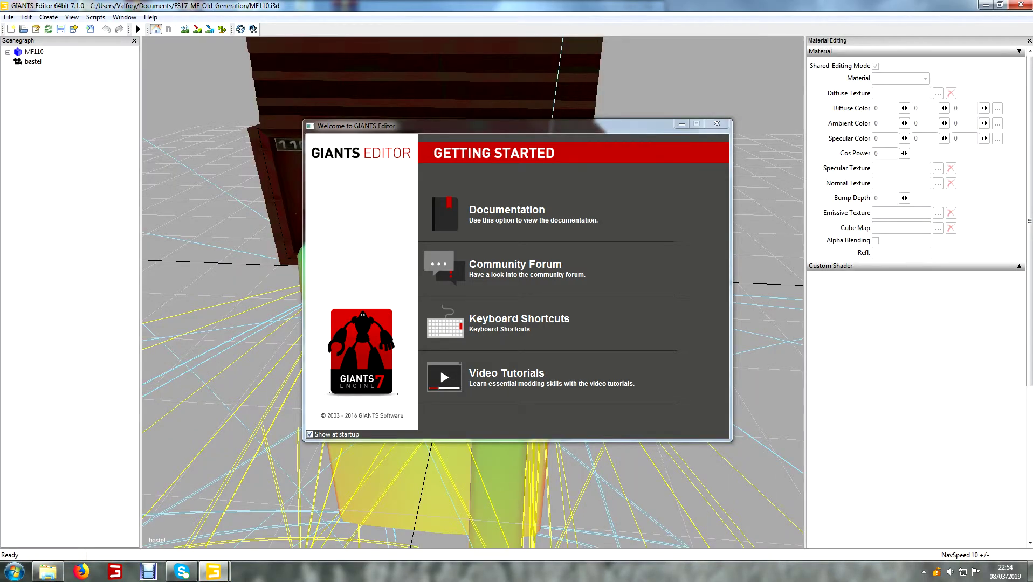
pyautogui.press('Escape')
# Import the "tyau hidraulique" file from the objet folder into the MF110 scene.
pyautogui.keyDown('alt'); pyautogui.moveTo(410, 291); pyautogui.dragTo(485, 292); pyautogui.keyUp('alt')
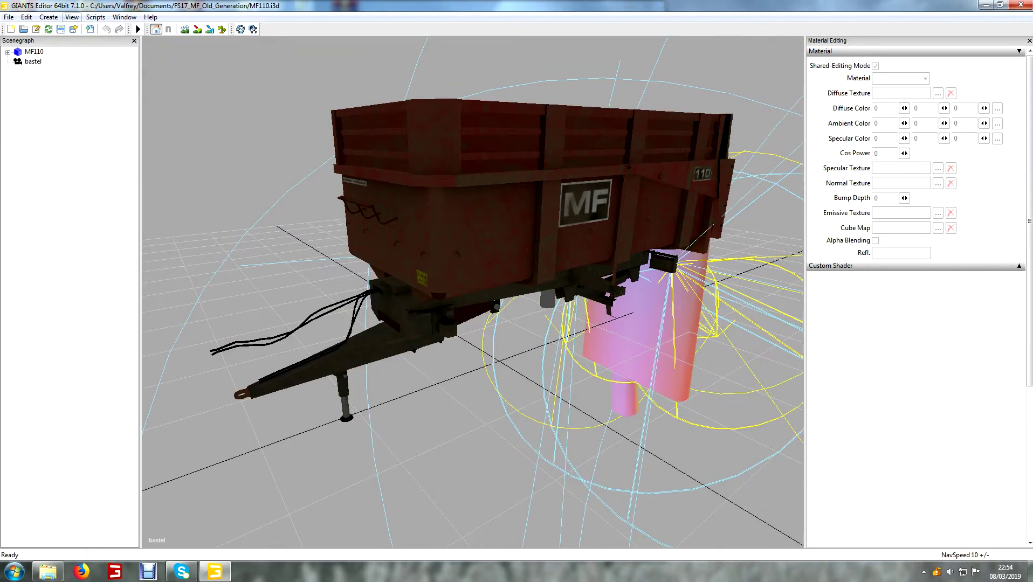
pyautogui.click(9, 17)
pyautogui.click(30, 133)
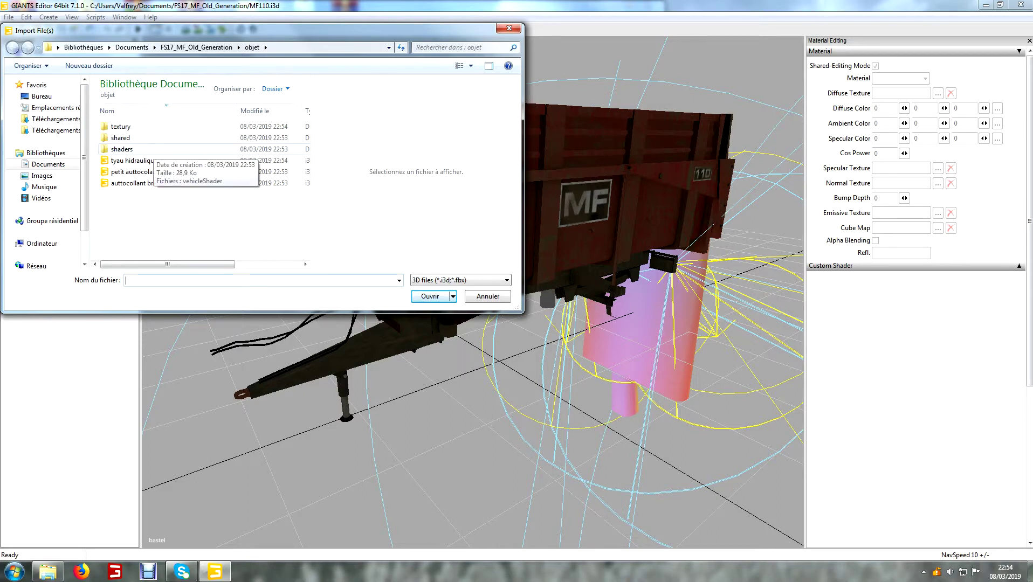
pyautogui.click(188, 161)
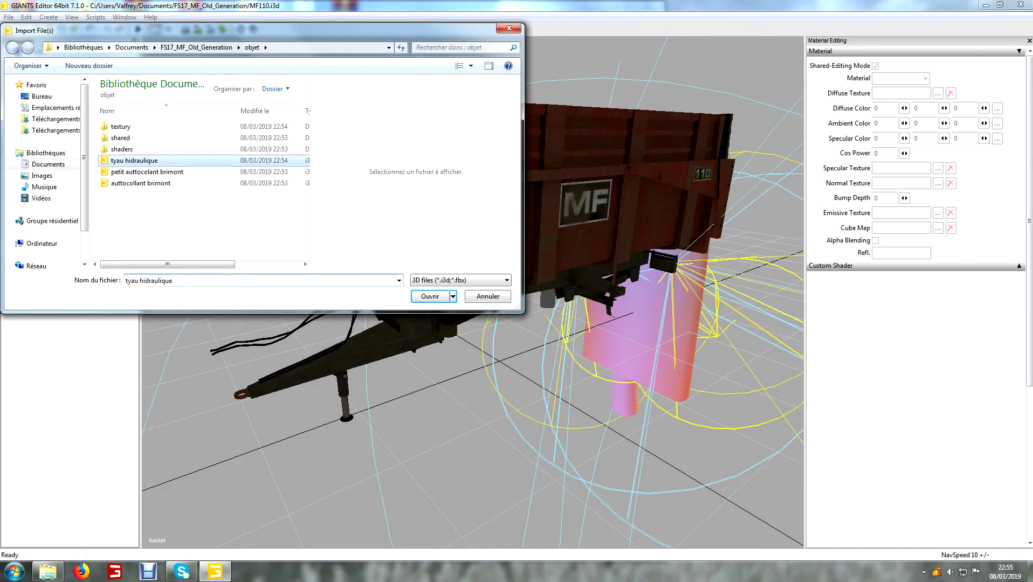
pyautogui.press('Return')
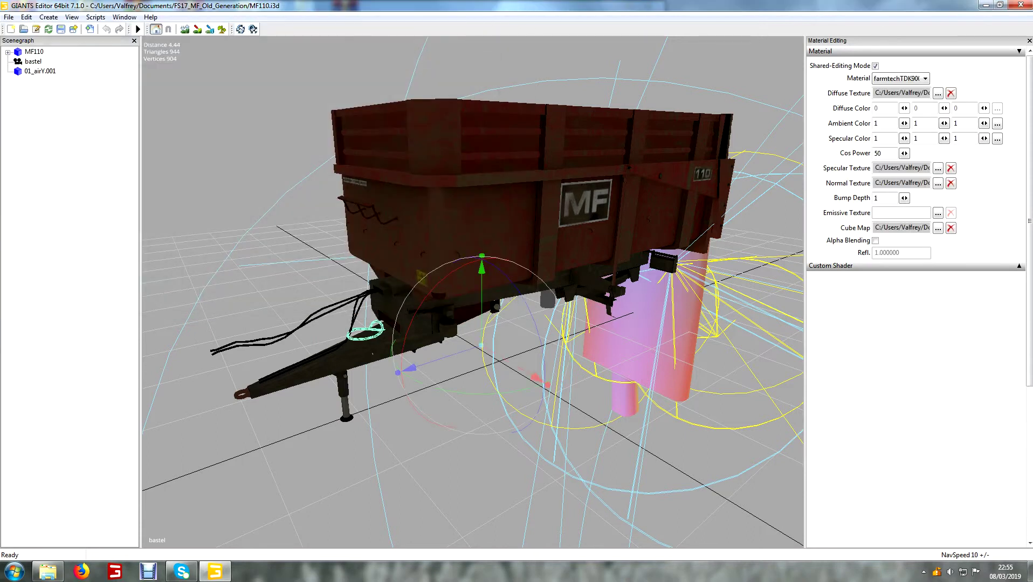
# Raise the imported hose above the drawbar and adjust its rotation to follow the drawbar.
pyautogui.scroll(4, 472, 292)
pyautogui.keyDown('alt'); pyautogui.moveTo(566, 330); pyautogui.dragTo(507, 336); pyautogui.keyUp('alt')
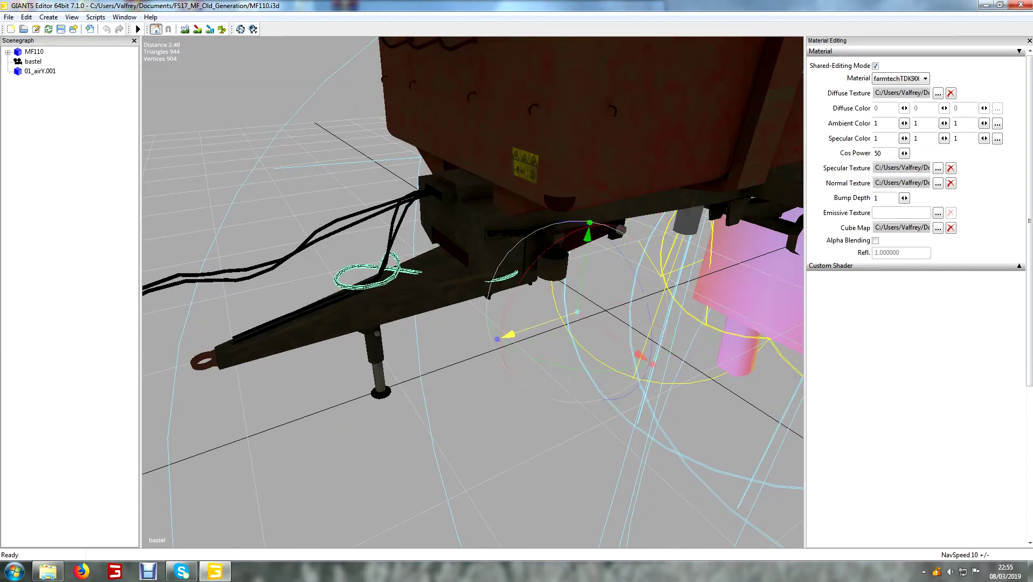
pyautogui.moveTo(587, 235); pyautogui.dragTo(594, 186)
pyautogui.moveTo(538, 212)
pyautogui.mouseDown()
pyautogui.moveTo(520, 238)
pyautogui.moveTo(531, 221)
pyautogui.mouseUp()
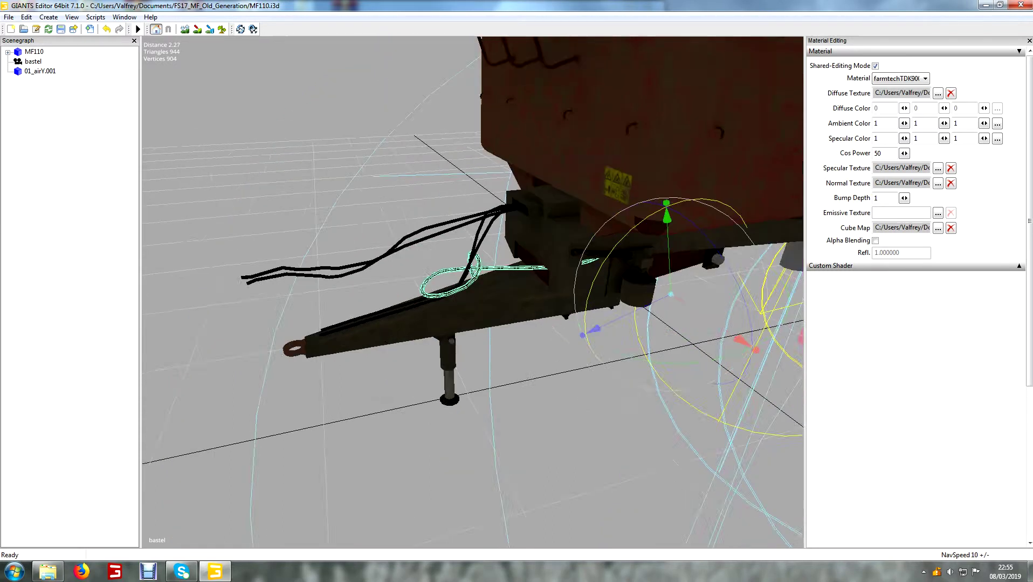
pyautogui.scroll(5, 473, 292)
pyautogui.scroll(-5, 473, 291)
pyautogui.keyDown('alt'); pyautogui.moveTo(473, 291); pyautogui.dragTo(536, 303); pyautogui.keyUp('alt')
pyautogui.moveTo(634, 201); pyautogui.dragTo(534, 227)
pyautogui.scroll(2, 695, 188)
pyautogui.scroll(5, 473, 292)
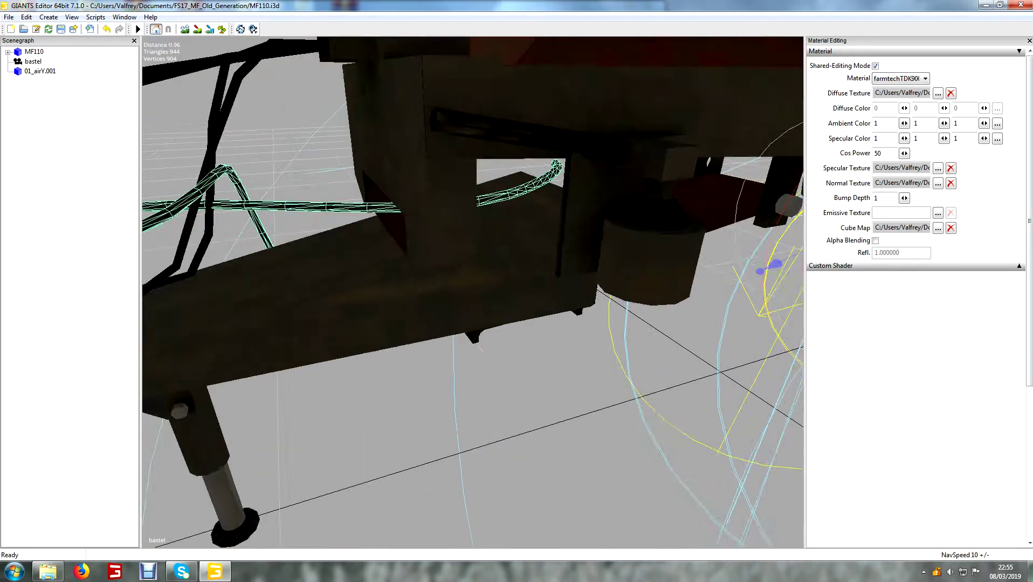
pyautogui.scroll(-5, 472, 292)
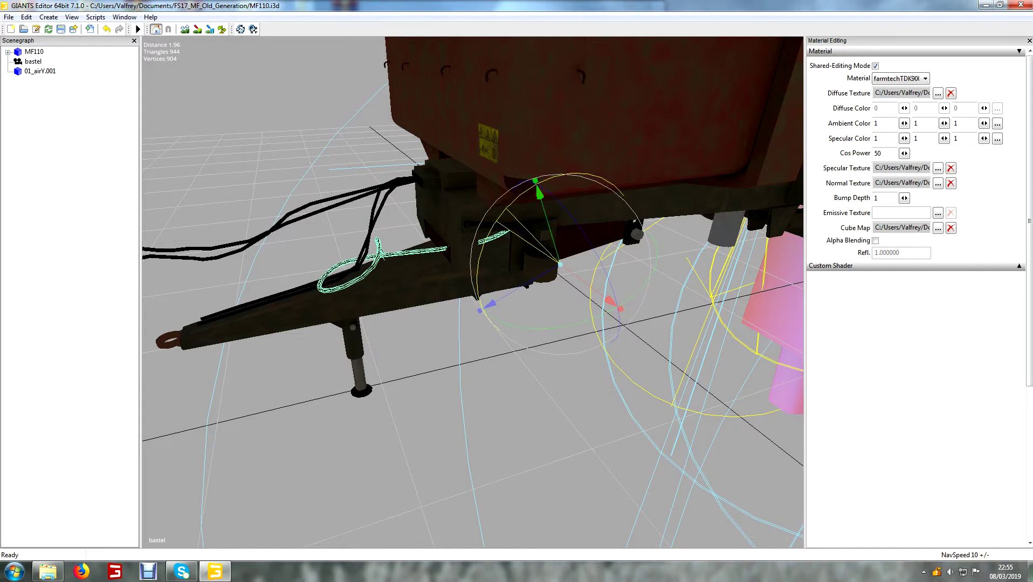
# Shift the hose sideways so it hangs over the drawbar next to the existing hoses, and deselect it.
pyautogui.moveTo(609, 300); pyautogui.dragTo(701, 299)
pyautogui.scroll(5, 473, 292)
pyautogui.scroll(-6, 473, 291)
pyautogui.keyDown('alt'); pyautogui.moveTo(473, 292); pyautogui.dragTo(507, 310); pyautogui.keyUp('alt')
pyautogui.moveTo(759, 221)
pyautogui.mouseDown()
pyautogui.moveTo(743, 210)
pyautogui.moveTo(765, 225)
pyautogui.mouseUp()
pyautogui.scroll(-4, 472, 292)
pyautogui.keyDown('alt'); pyautogui.moveTo(473, 292); pyautogui.dragTo(496, 409, button='middle'); pyautogui.keyUp('alt')
pyautogui.press('Escape')
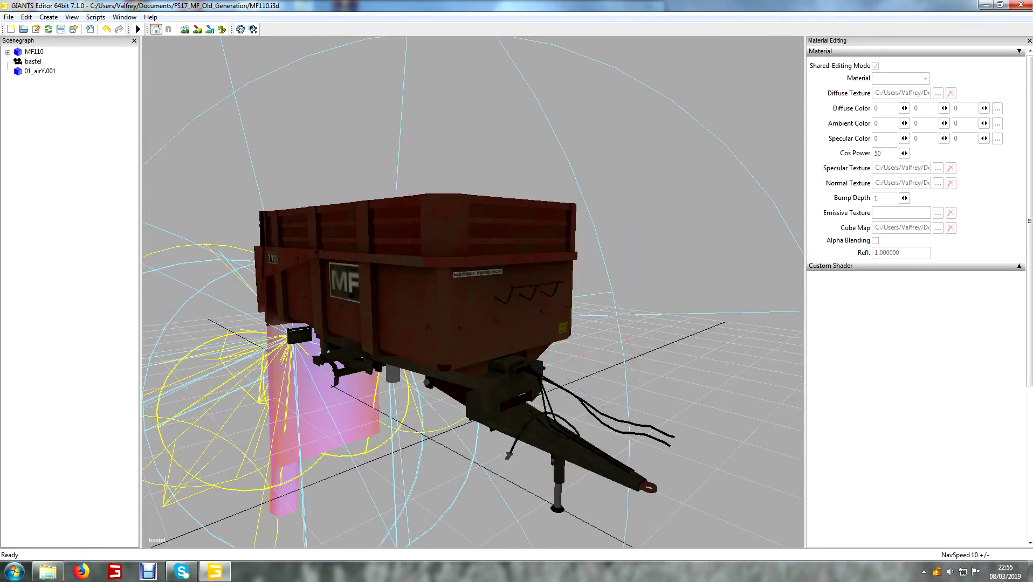
# Expand the MF110 hierarchy and examine the hose's place in it and the trailer body's collision parts.
pyautogui.scroll(4, 587, 485)
pyautogui.keyDown('alt'); pyautogui.moveTo(473, 292); pyautogui.dragTo(452, 269); pyautogui.keyUp('alt')
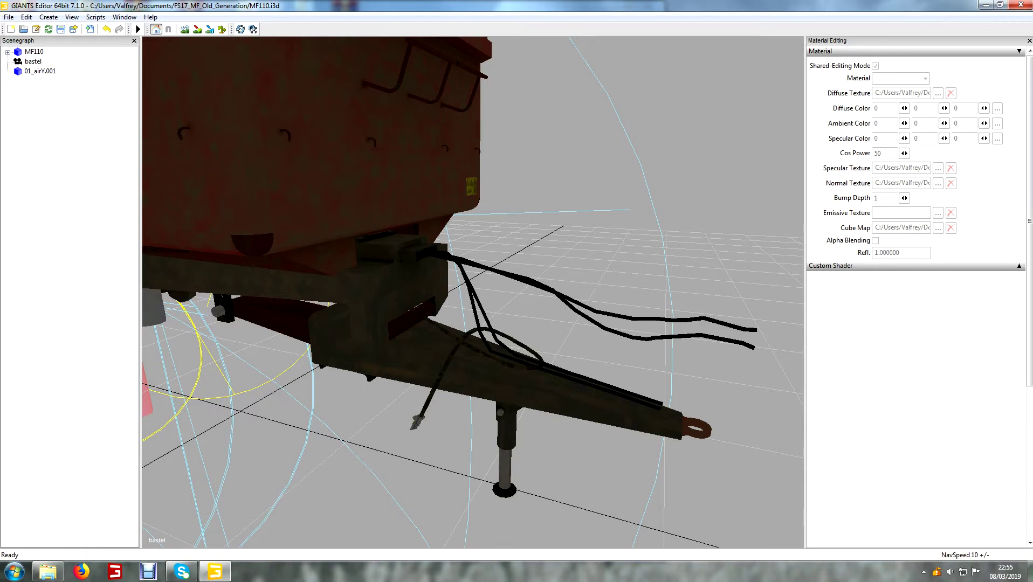
pyautogui.click(8, 52)
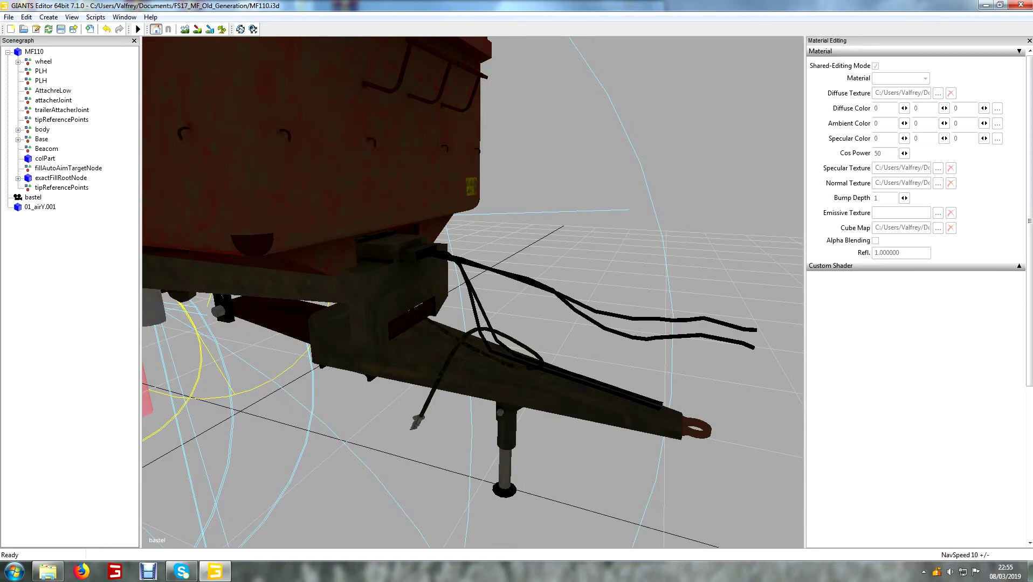
pyautogui.click(39, 207)
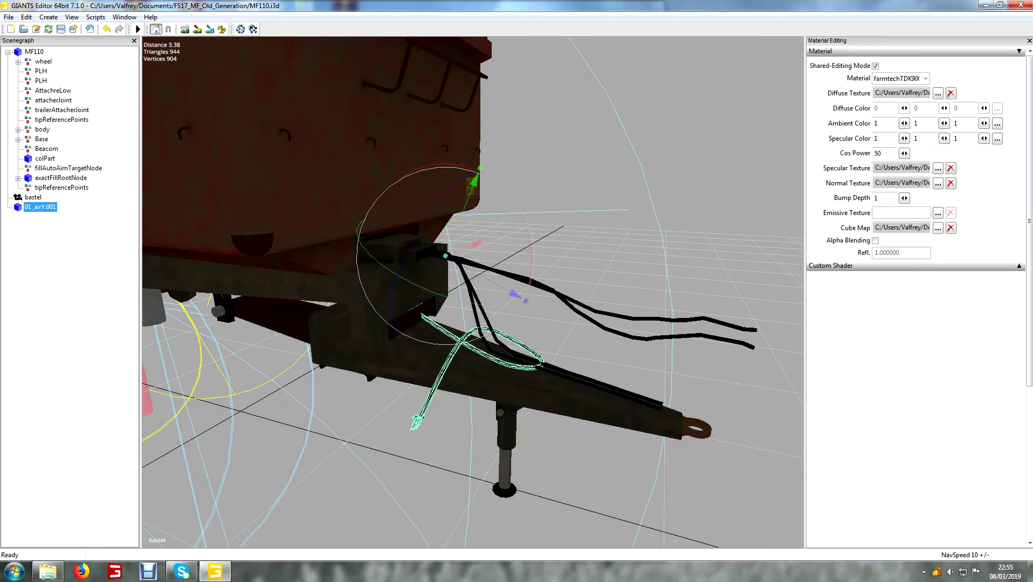
pyautogui.keyDown('alt'); pyautogui.moveTo(473, 291); pyautogui.dragTo(593, 410); pyautogui.keyUp('alt')
pyautogui.scroll(-3, 534, 323)
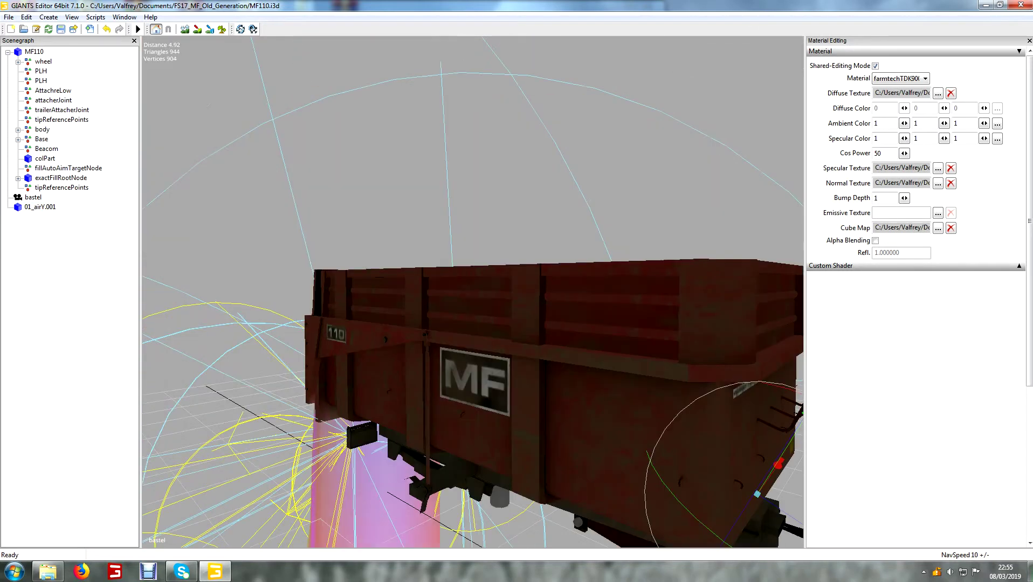
pyautogui.scroll(-2, 593, 410)
pyautogui.click(531, 289)
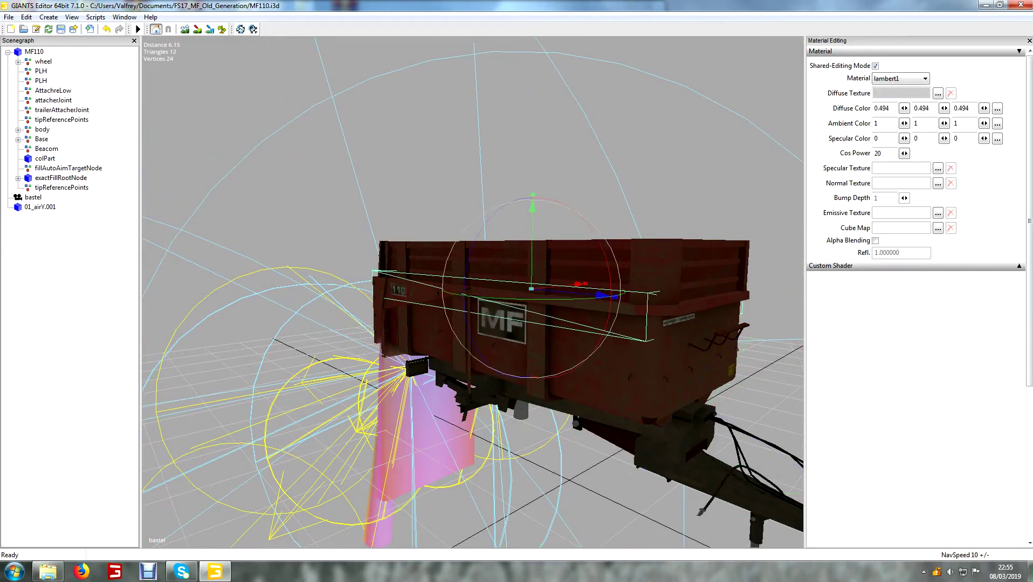
pyautogui.click(604, 377)
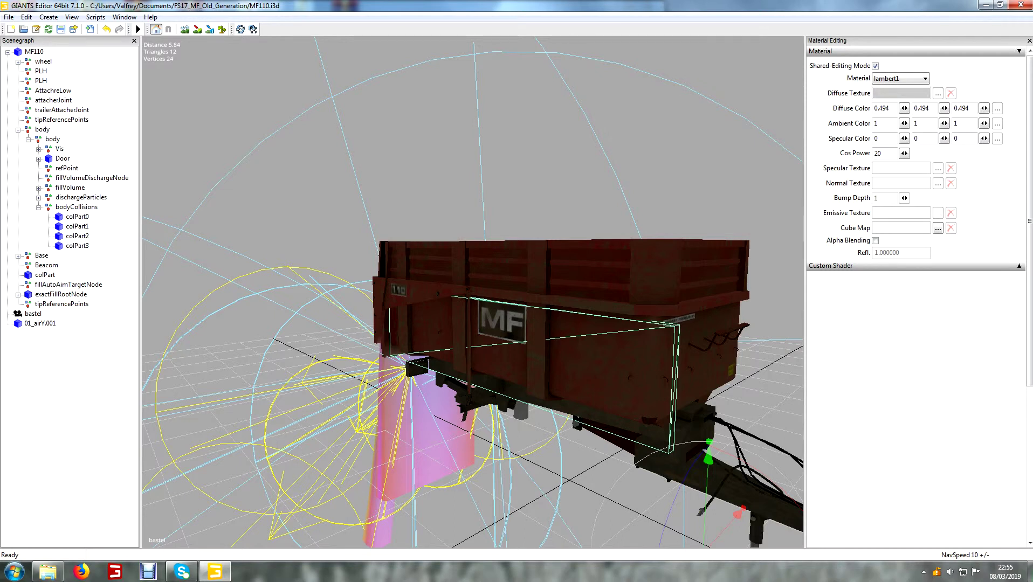
# Cut the 01_airY.001 hose from the scene root and paste it into the MF110 node.
pyautogui.click(39, 323)
pyautogui.scroll(-3, 472, 292)
pyautogui.keyDown('alt'); pyautogui.moveTo(473, 292); pyautogui.dragTo(462, 302); pyautogui.keyUp('alt')
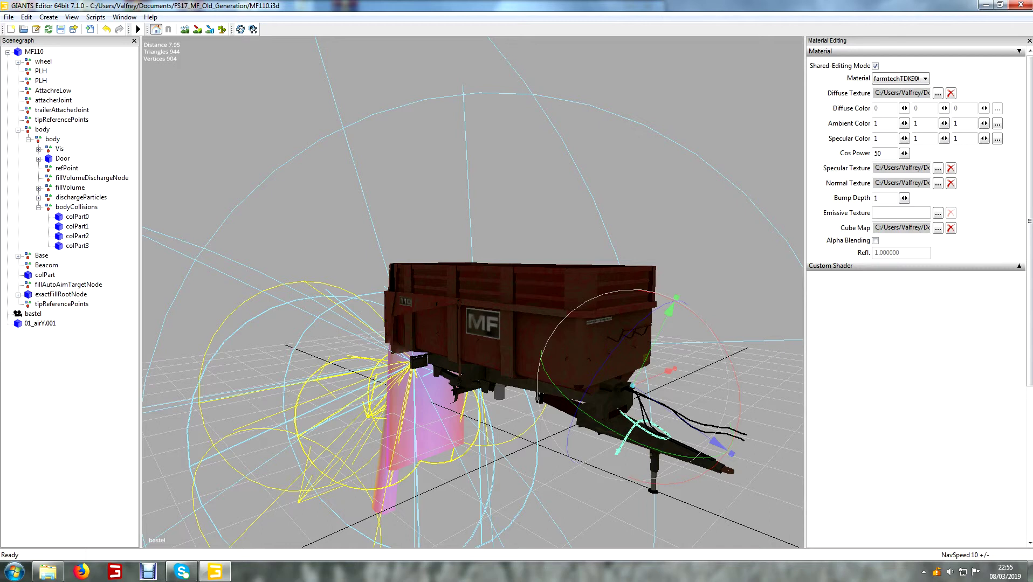
pyautogui.click(40, 324)
pyautogui.press('Delete')
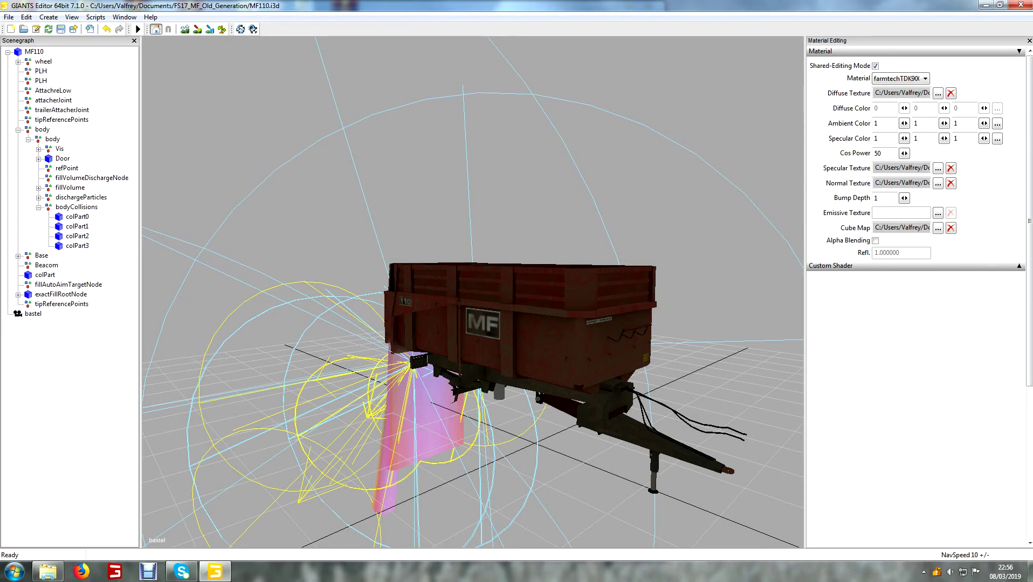
pyautogui.click(34, 51)
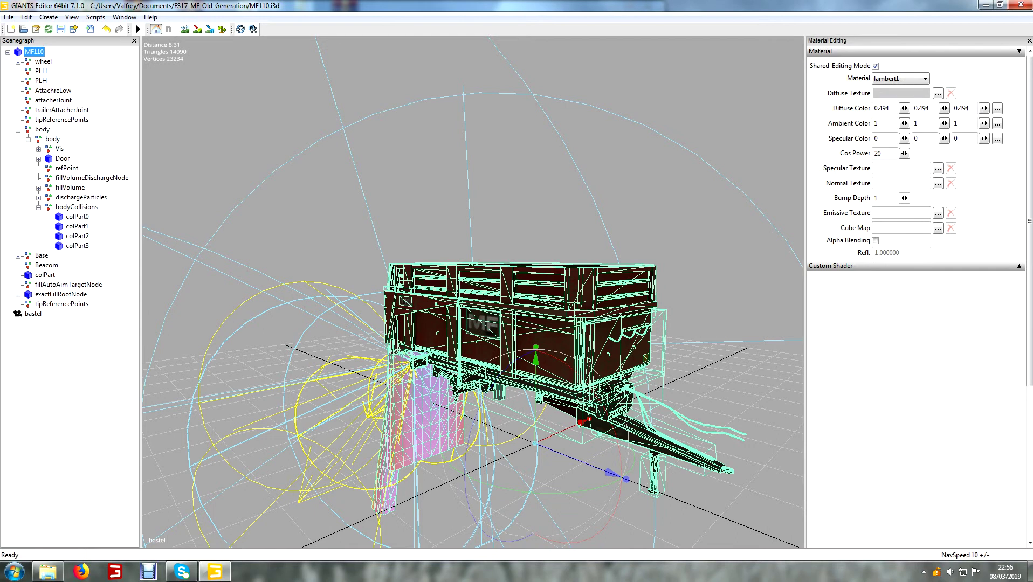
pyautogui.hotkey('ctrl', 'v')
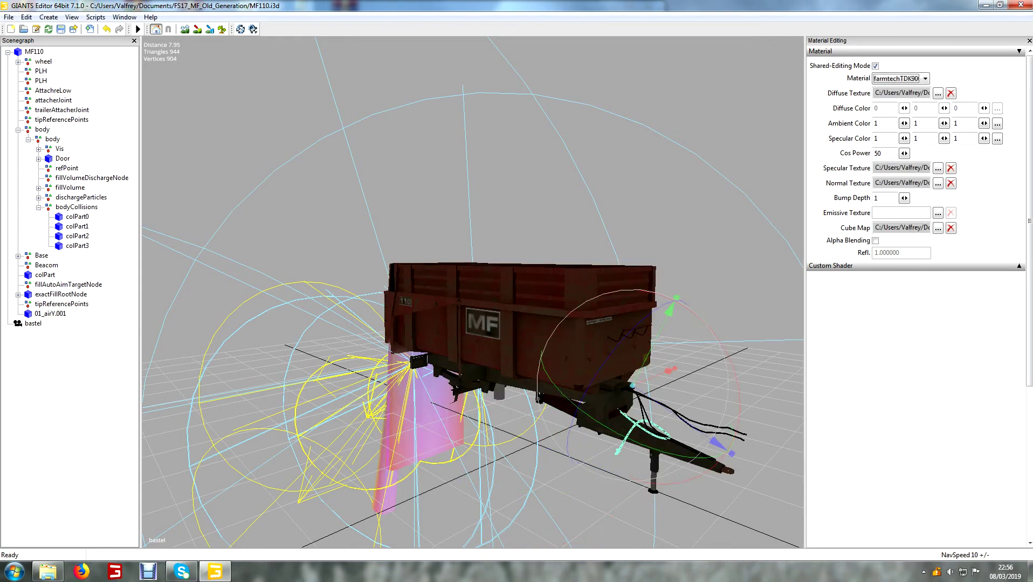
# Examine the hose on the MF110 drawbar from several sides and distances, with nothing selected.
pyautogui.keyDown('alt'); pyautogui.moveTo(473, 293); pyautogui.dragTo(587, 339); pyautogui.keyUp('alt')
pyautogui.scroll(3, 472, 292)
pyautogui.keyDown('alt'); pyautogui.moveTo(473, 292); pyautogui.dragTo(442, 318); pyautogui.keyUp('alt')
pyautogui.scroll(3, 473, 292)
pyautogui.scroll(-3, 473, 292)
pyautogui.scroll(-3, 473, 293)
pyautogui.scroll(3, 473, 292)
pyautogui.press('Escape')
pyautogui.scroll(3, 473, 293)
pyautogui.scroll(-3, 473, 292)
pyautogui.scroll(4, 472, 292)
pyautogui.scroll(-6, 473, 292)
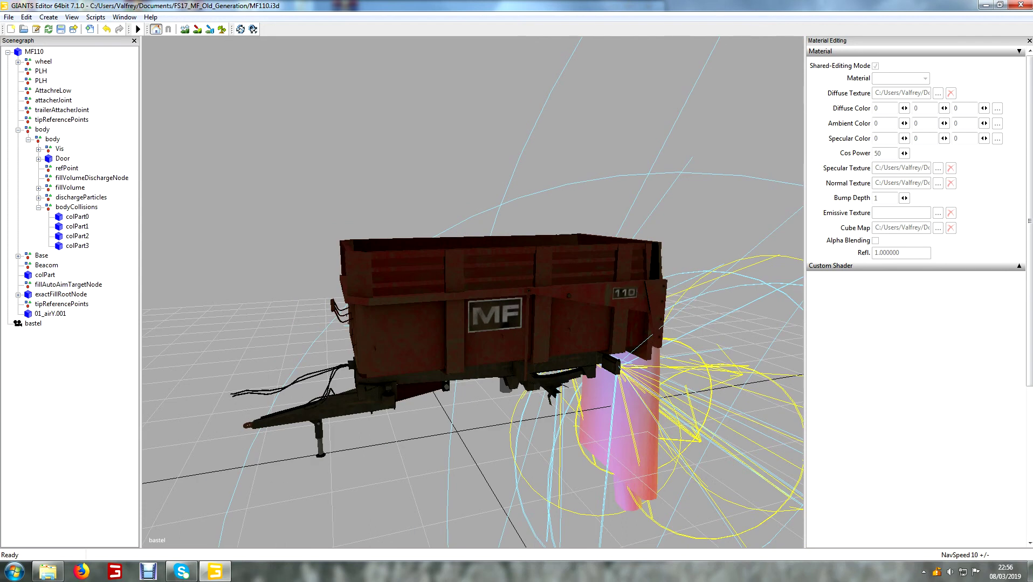